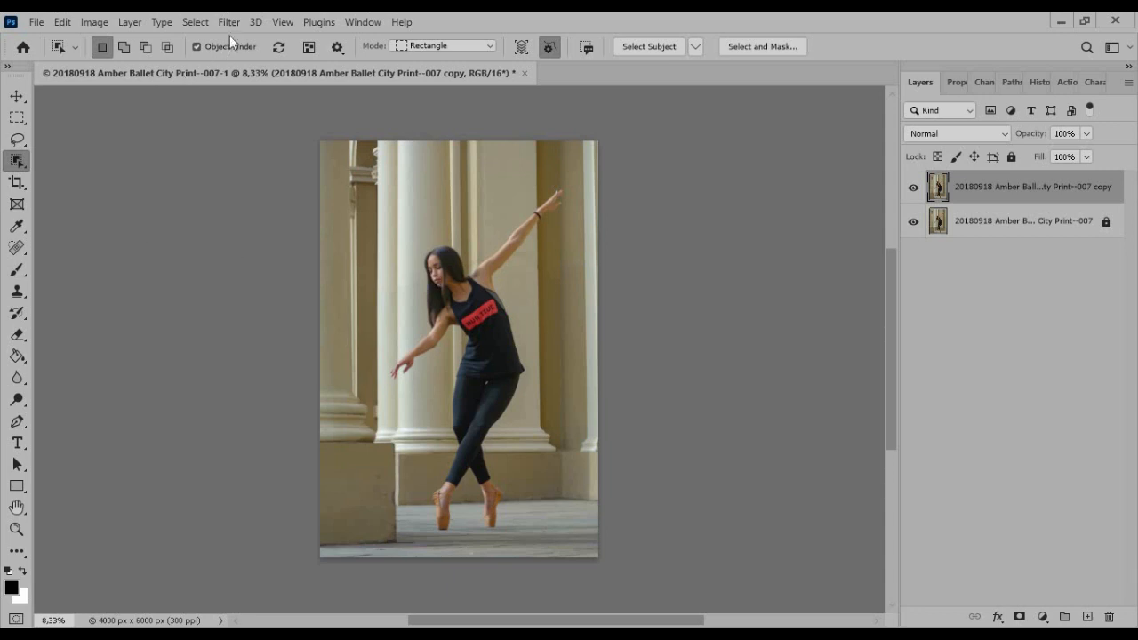
# Select the dancer with Select Subject, mask the copied photo layer with that selection, and hide the original photo layer
pyautogui.click(197, 23)
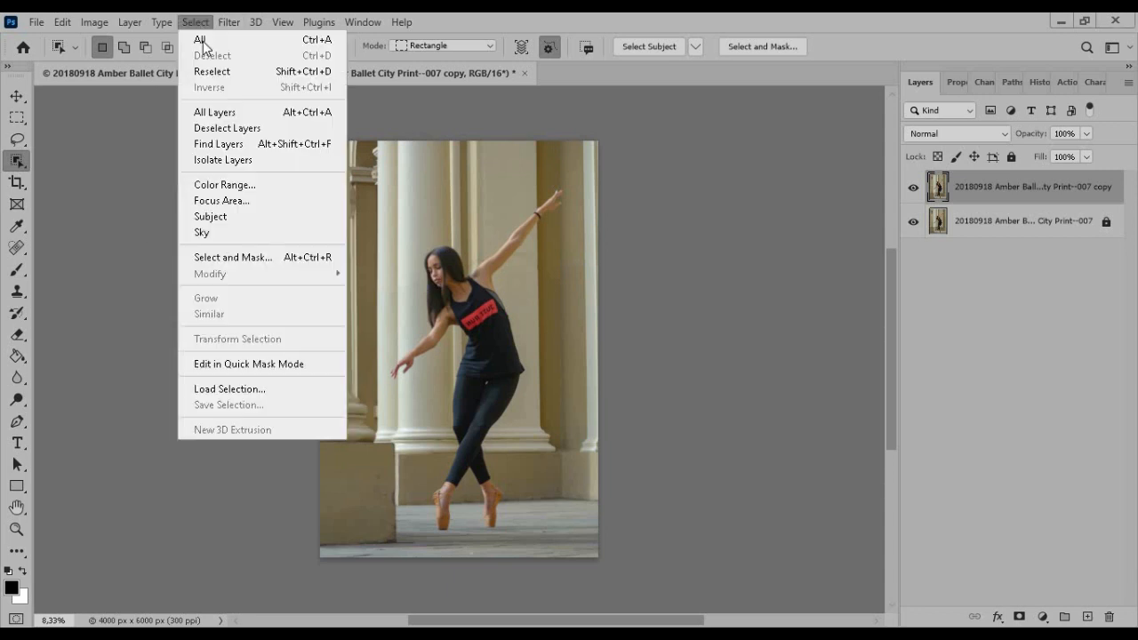
pyautogui.click(212, 215)
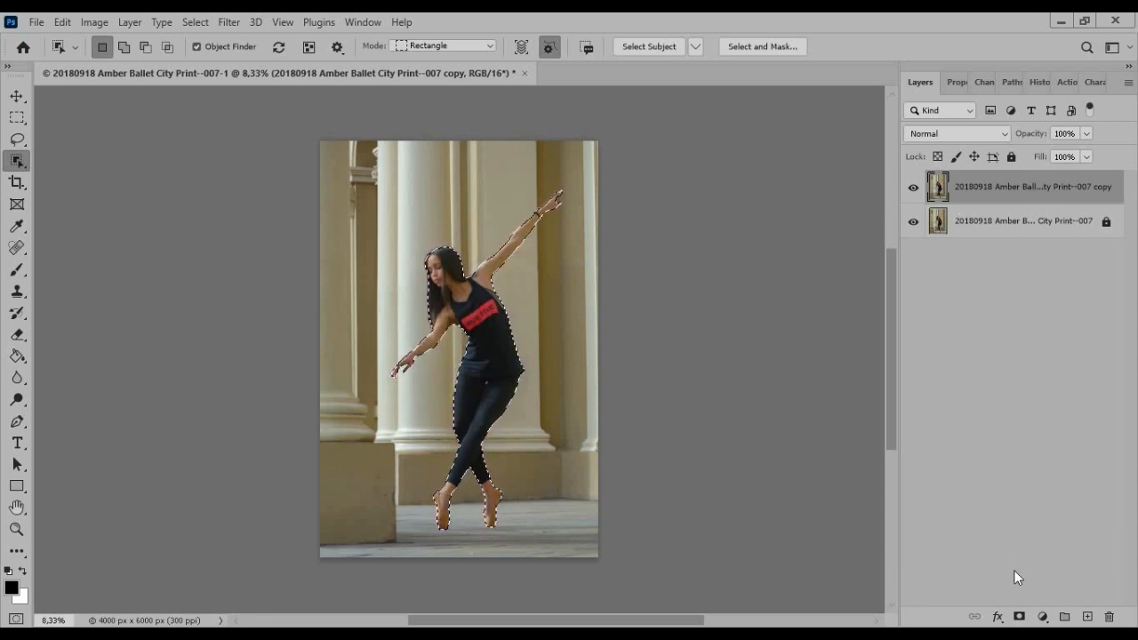
pyautogui.click(1020, 616)
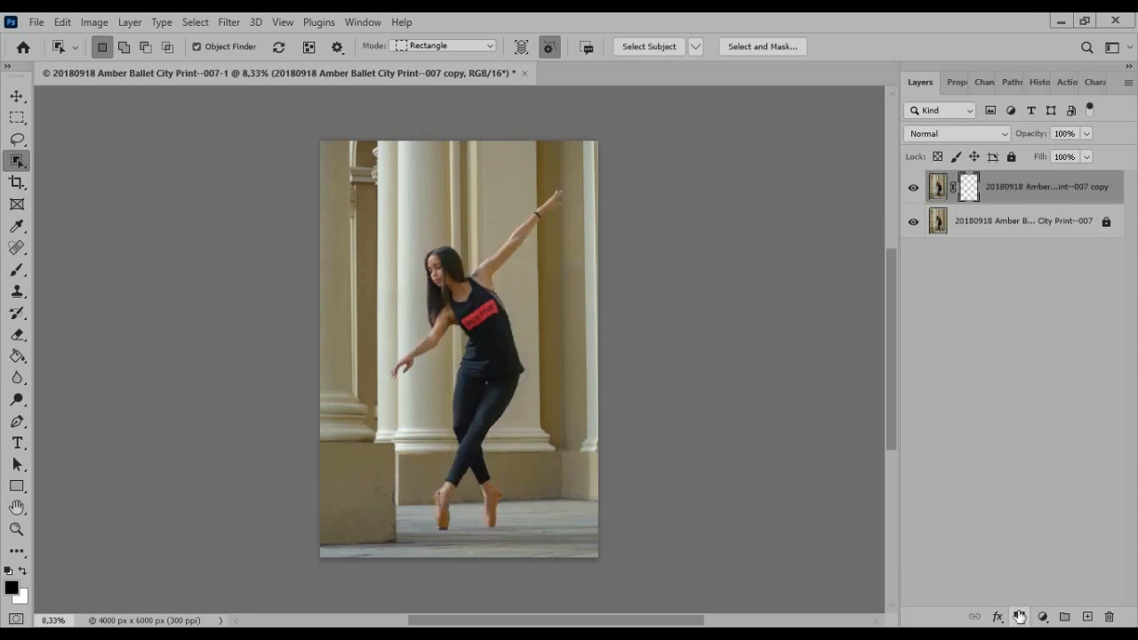
pyautogui.click(913, 222)
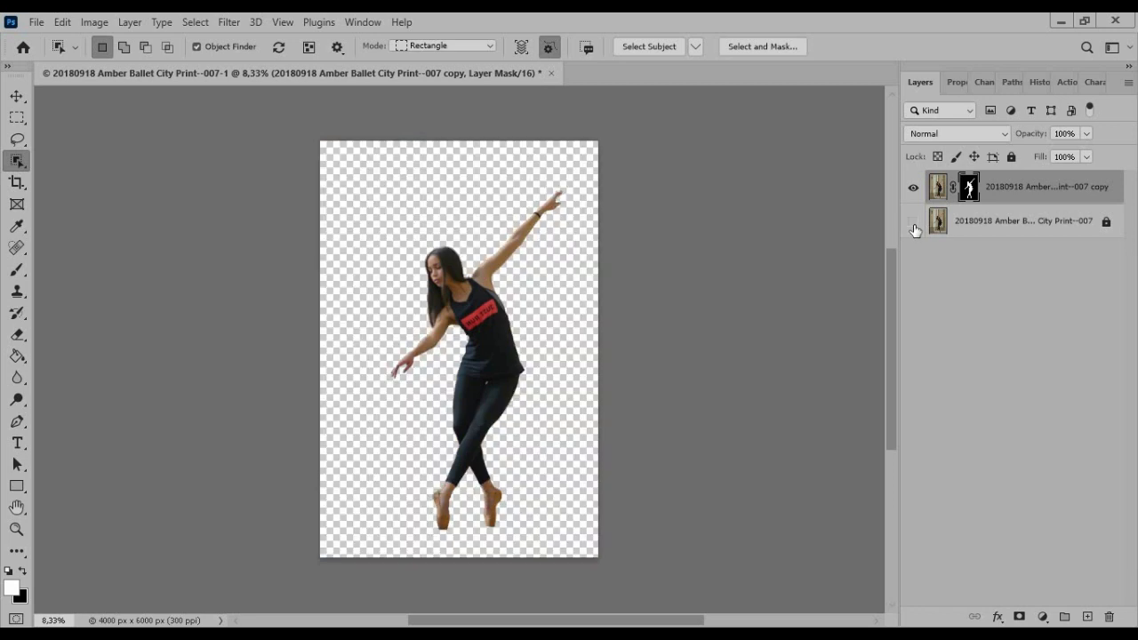
# Add a layer above the original photo and fill it with a light beige based on the dancer's skin tone
pyautogui.click(966, 221)
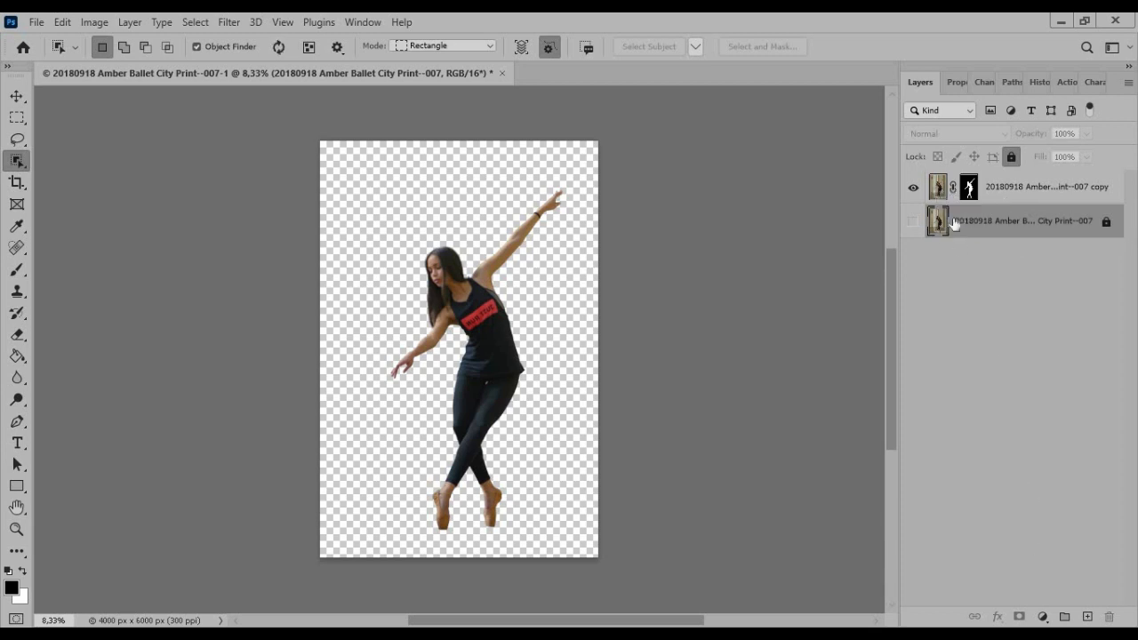
pyautogui.click(1089, 617)
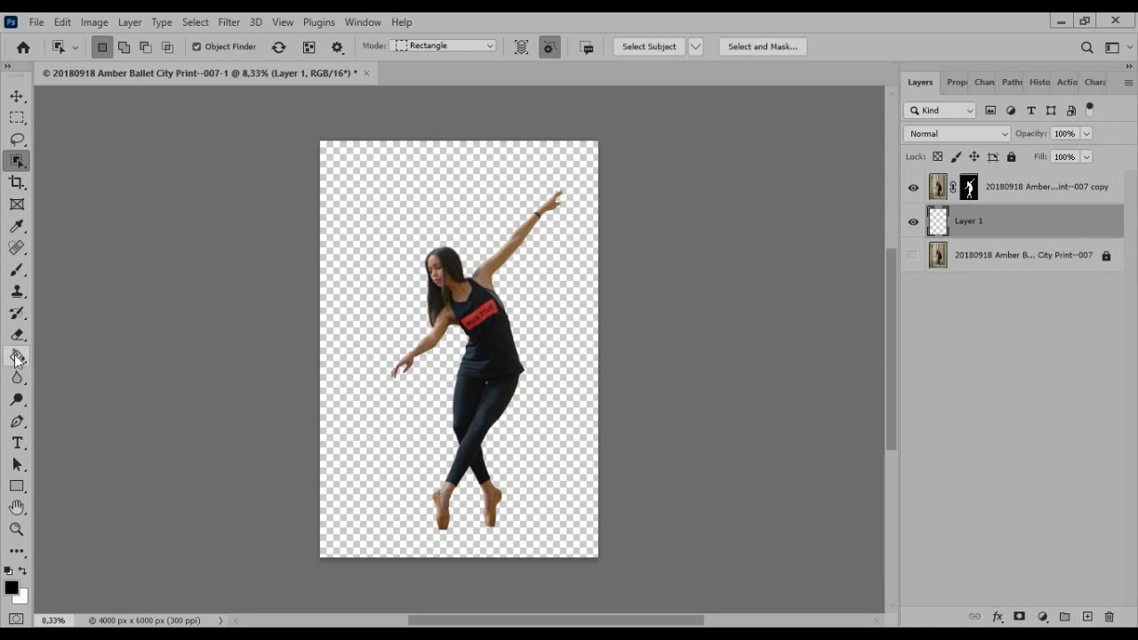
pyautogui.click(17, 356)
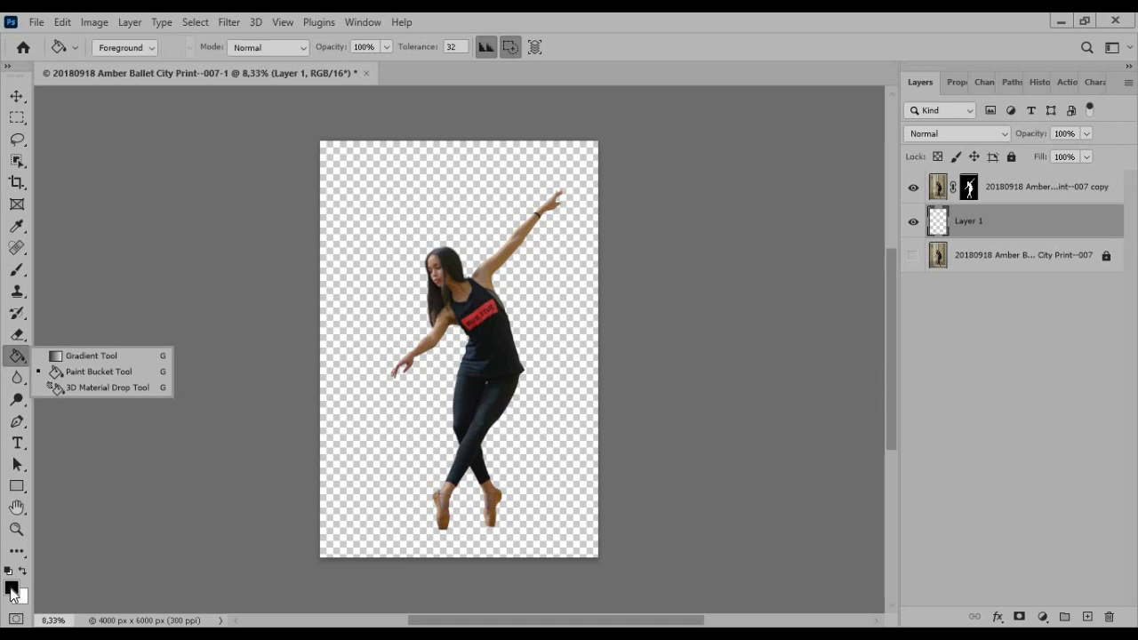
pyautogui.click(13, 592)
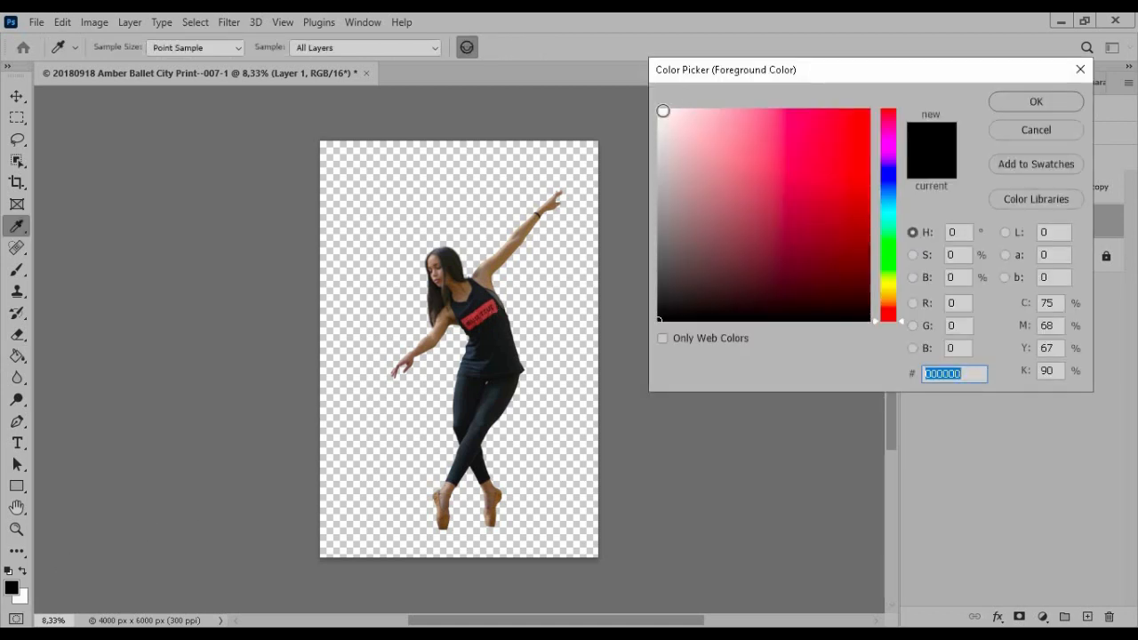
pyautogui.click(487, 273)
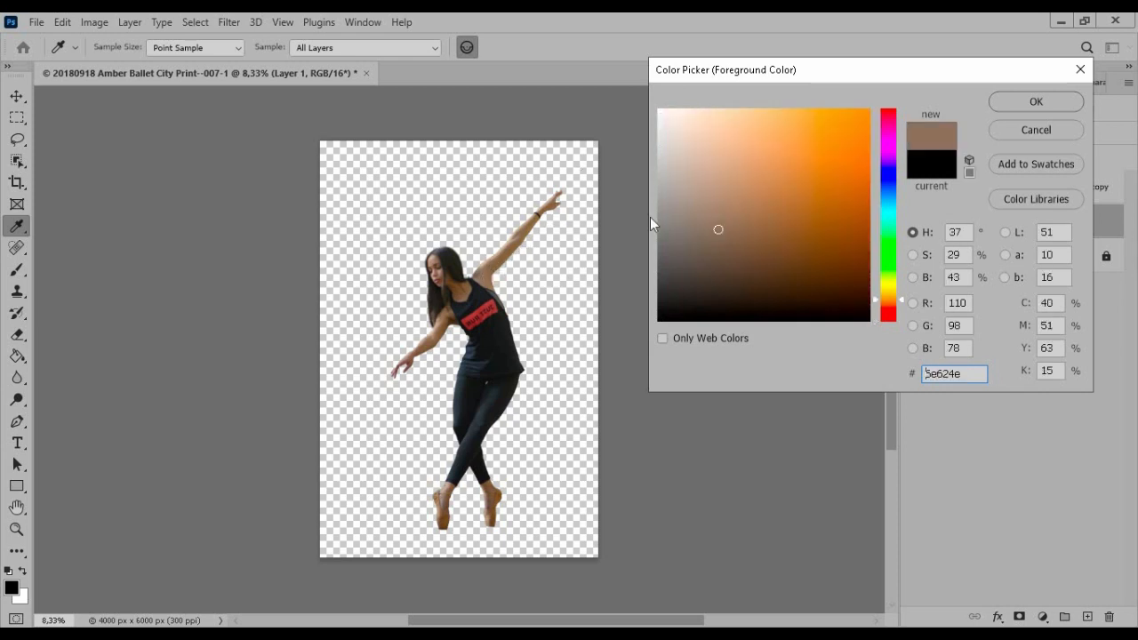
pyautogui.click(711, 176)
pyautogui.click(1033, 101)
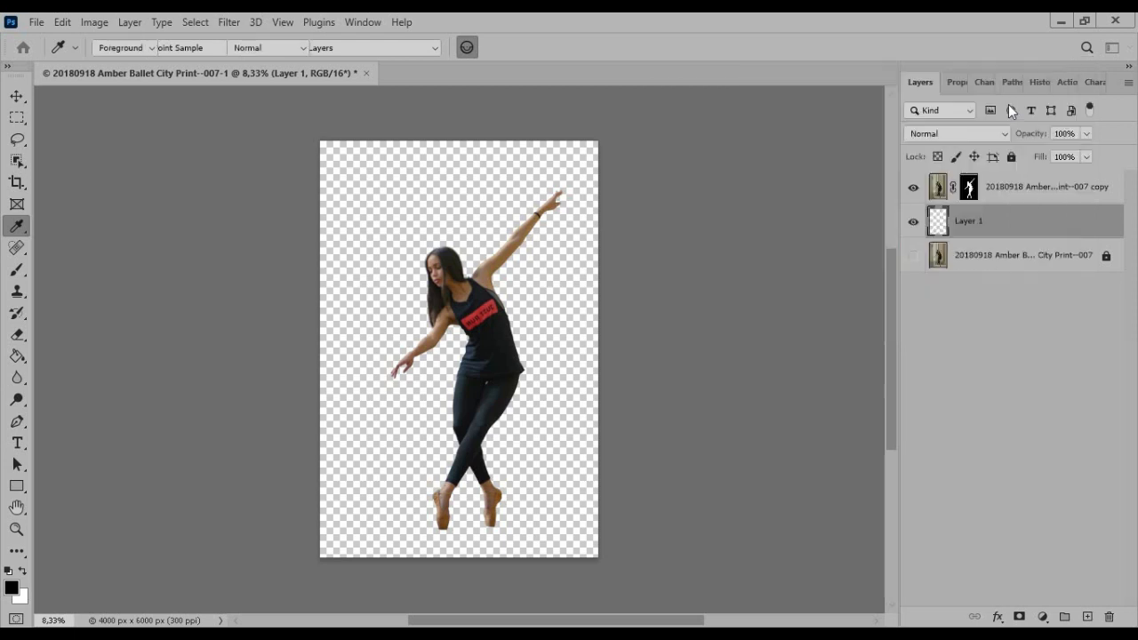
pyautogui.press('g')
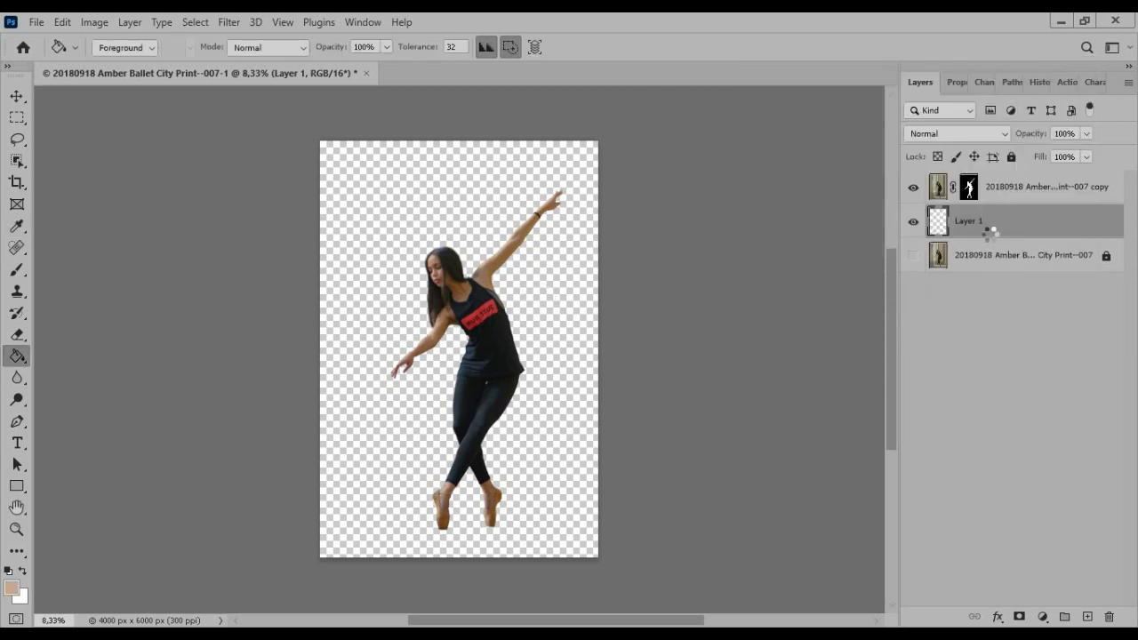
pyautogui.hotkey('alt', 'BackSpace')
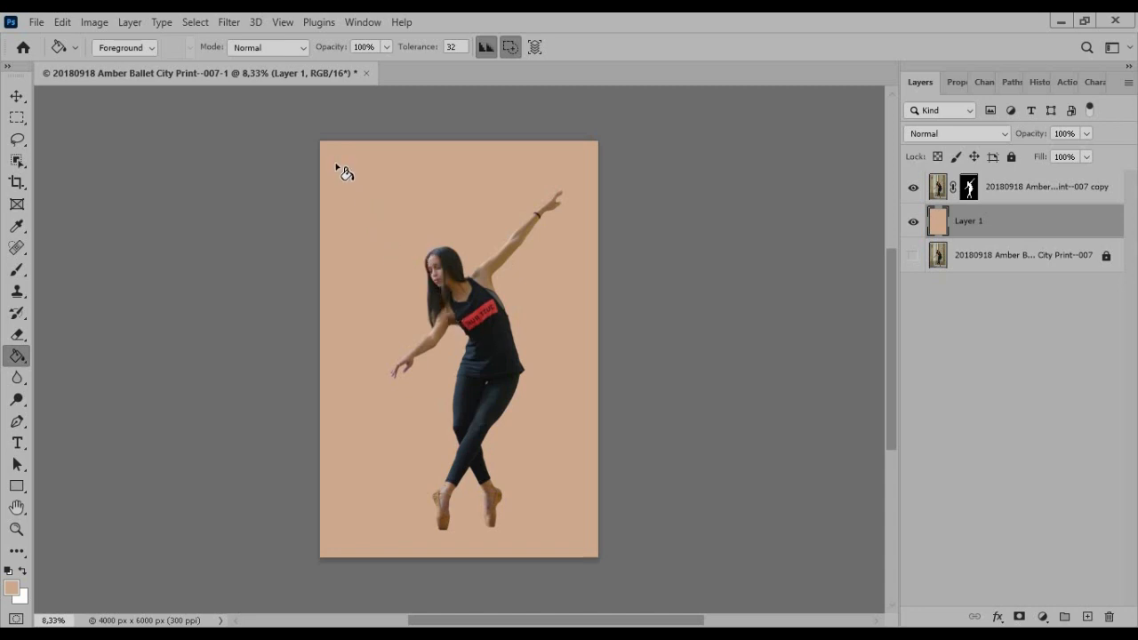
# Add an empty layer above the beige background and load the dancer's layer mask as a selection
pyautogui.click(17, 95)
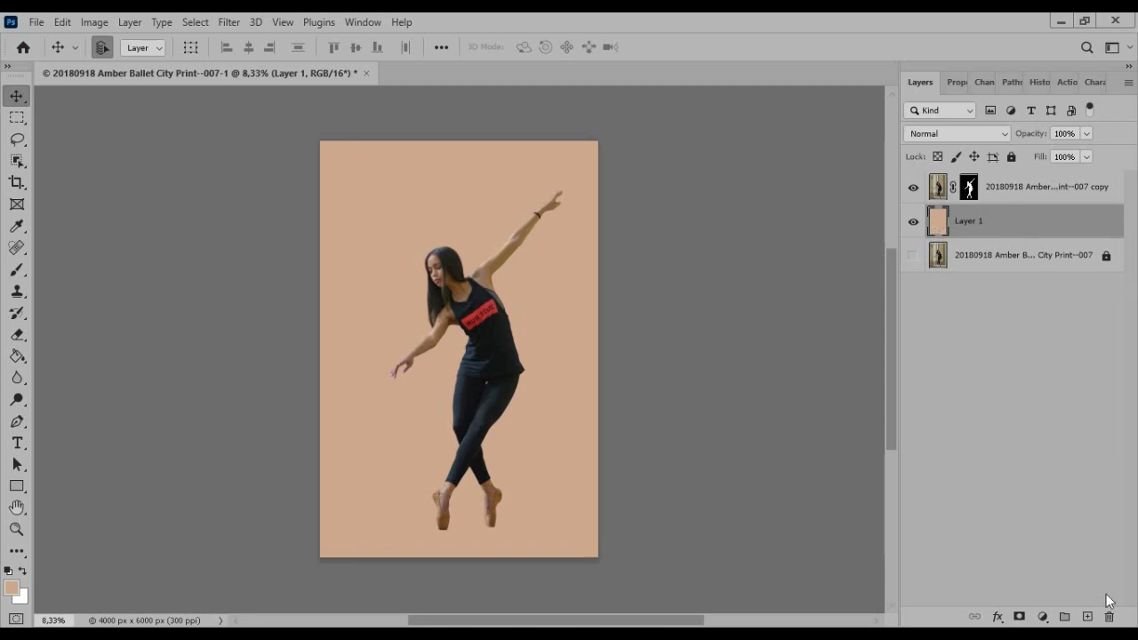
pyautogui.click(1086, 616)
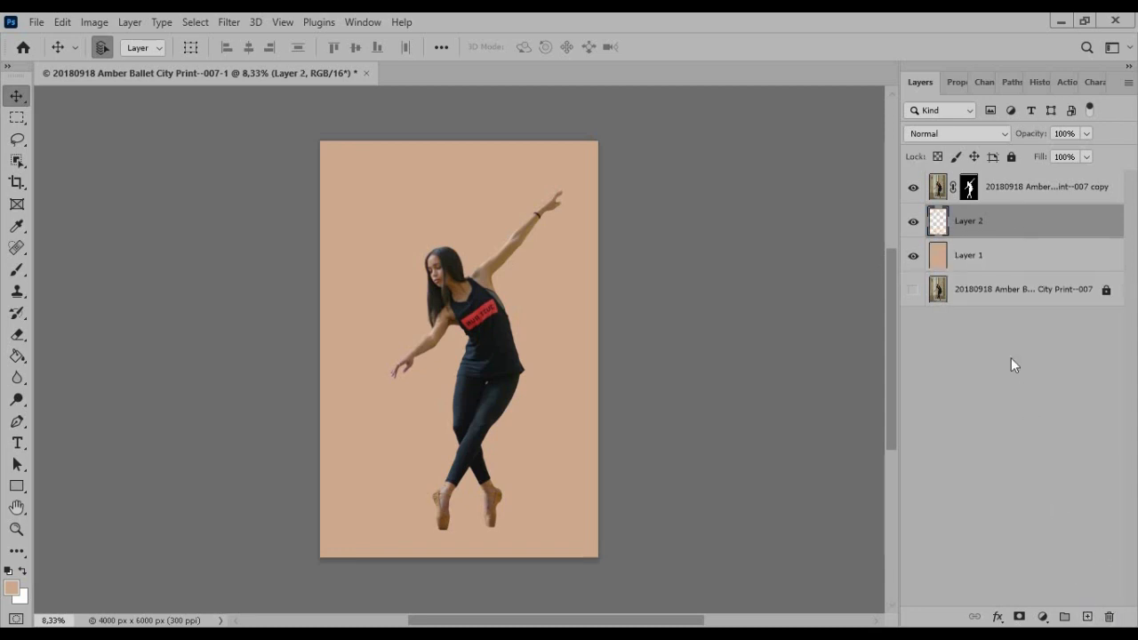
pyautogui.moveTo(968, 186); pyautogui.dragTo(969, 189)
pyautogui.keyDown('ctrl'); pyautogui.click(968, 187); pyautogui.keyUp('ctrl')
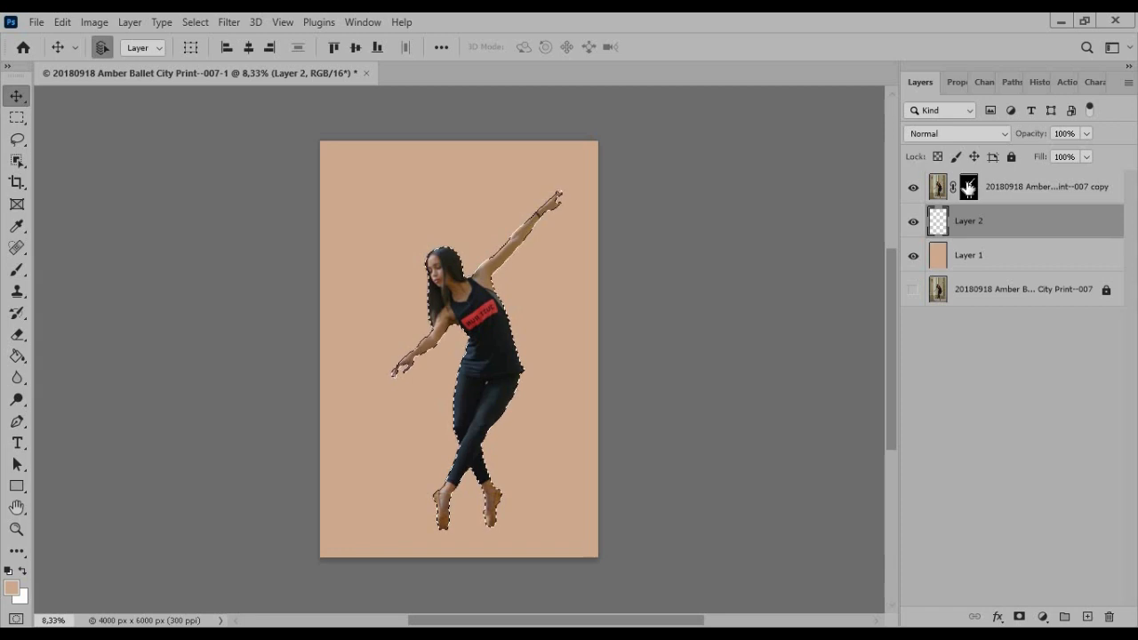
# Hide the masked dancer layer, fill the dancer-shaped selection on the new layer with black, and deselect
pyautogui.click(913, 188)
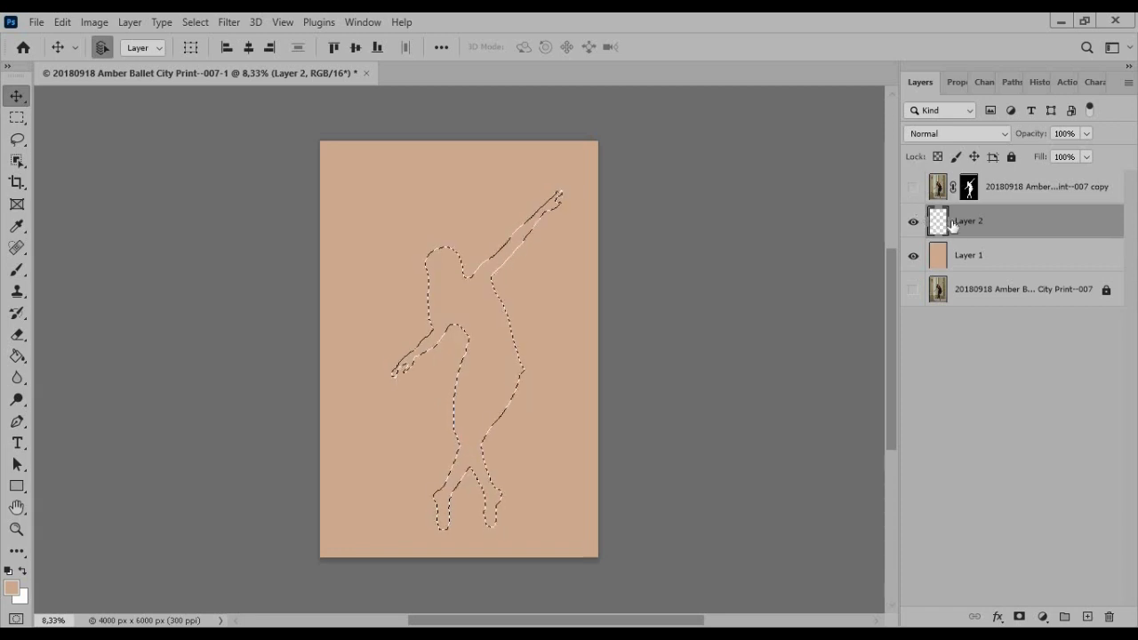
pyautogui.click(914, 255)
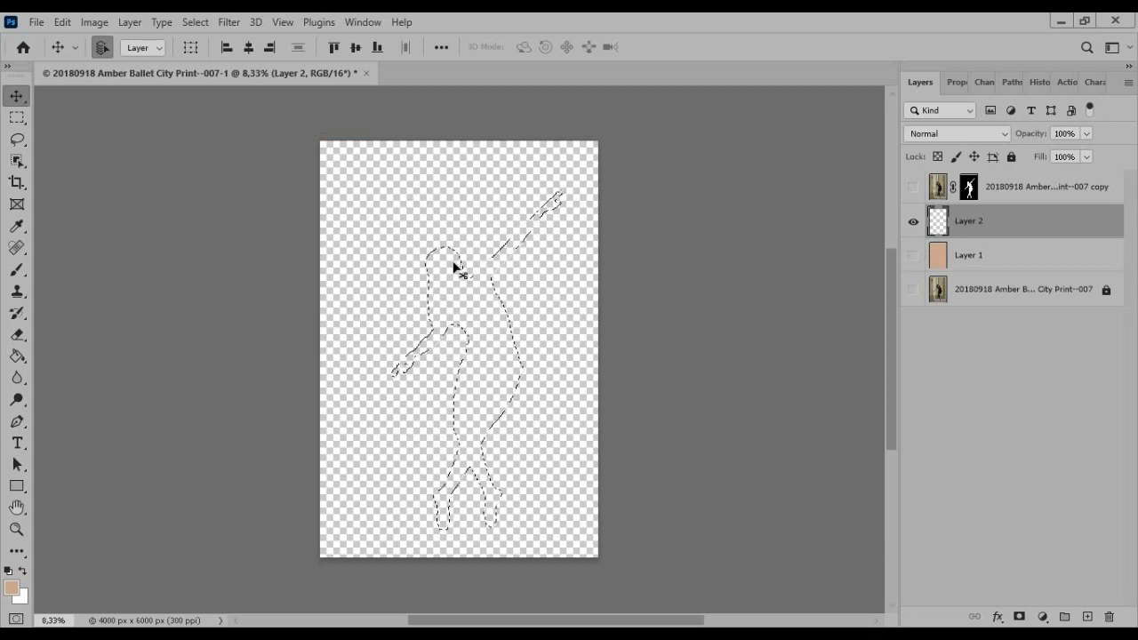
pyautogui.click(913, 256)
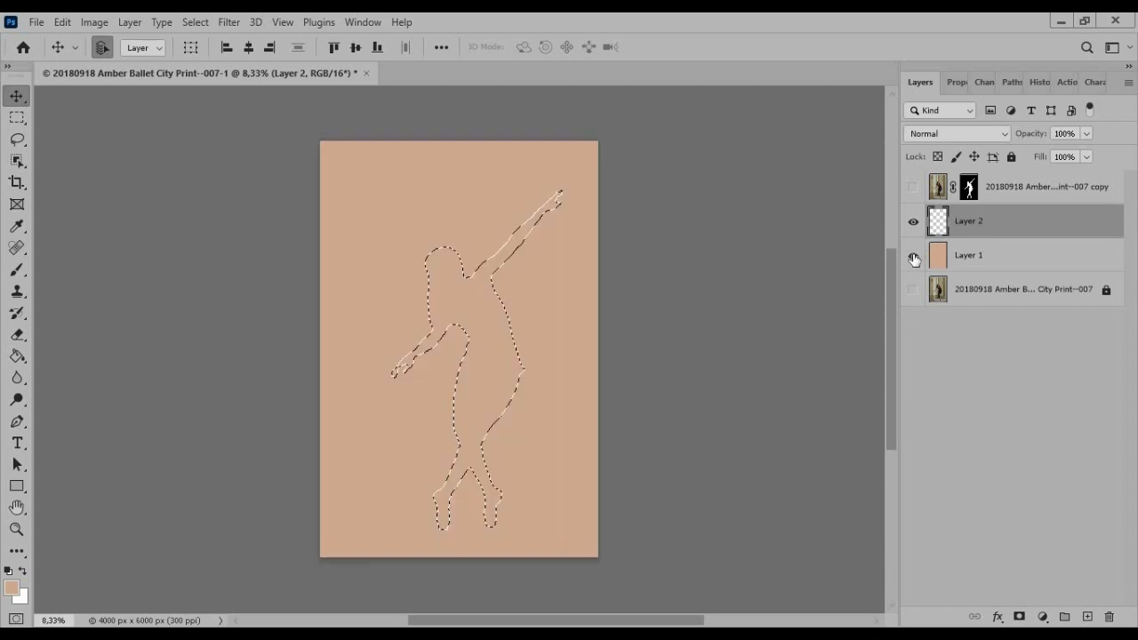
pyautogui.click(17, 355)
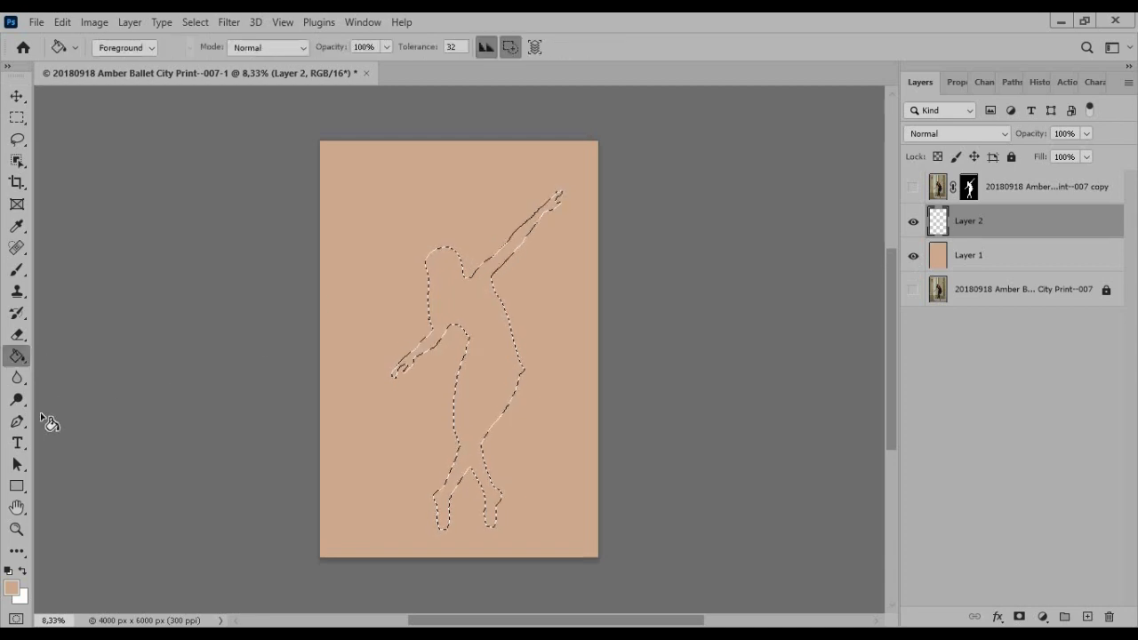
pyautogui.click(8, 571)
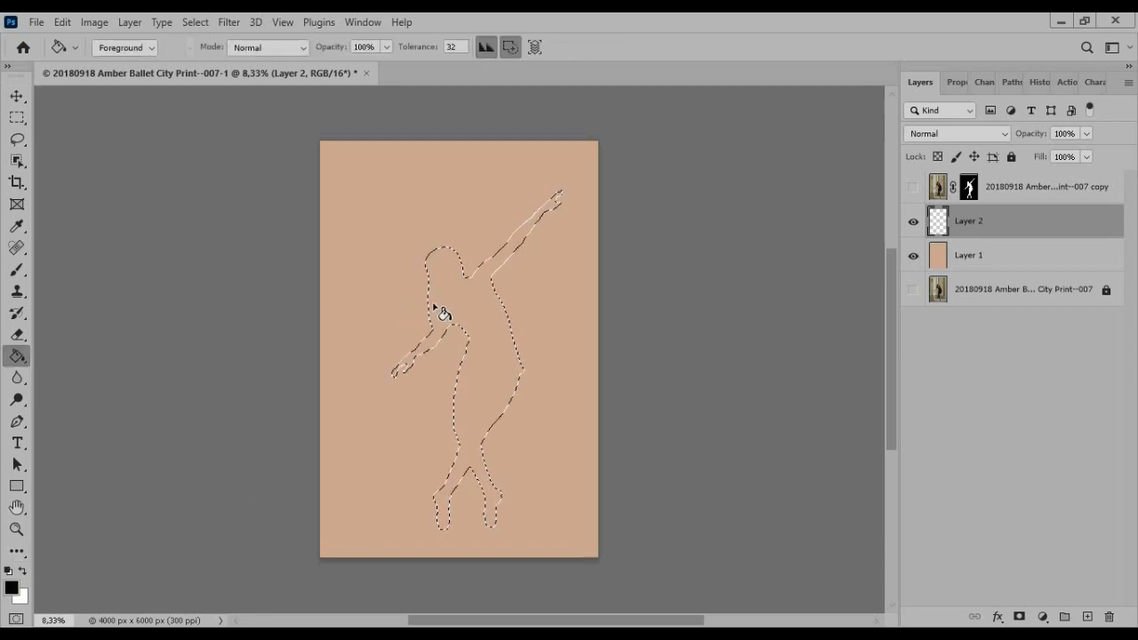
pyautogui.click(462, 287)
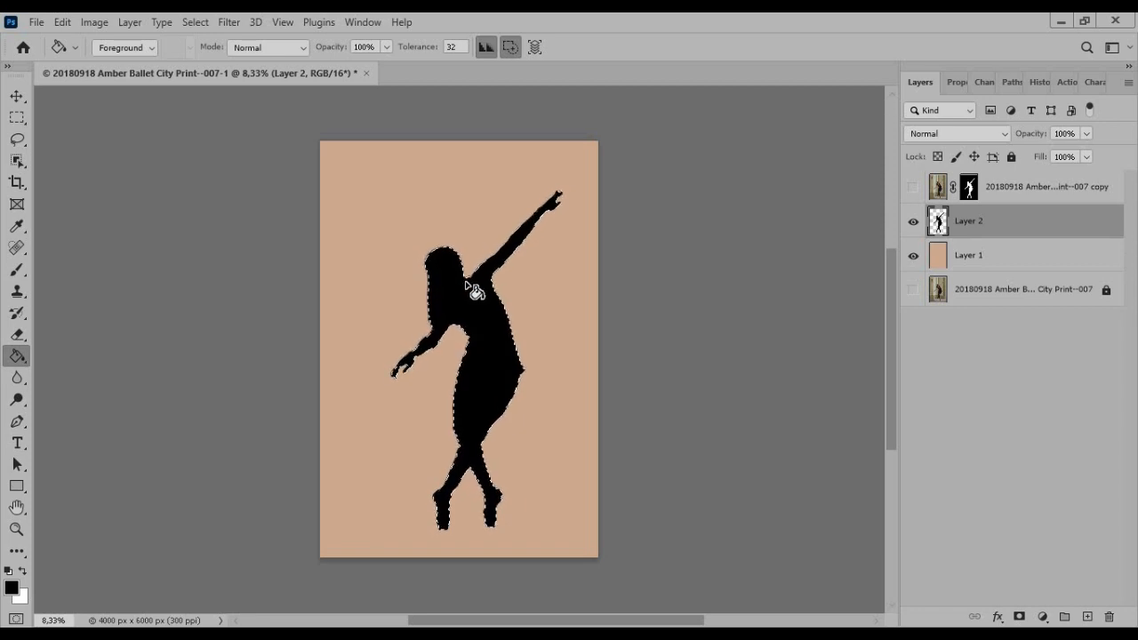
pyautogui.hotkey('ctrl', 'd')
# Compare the black silhouette with the masked dancer layer, leaving the dancer layer visible
pyautogui.click(911, 188)
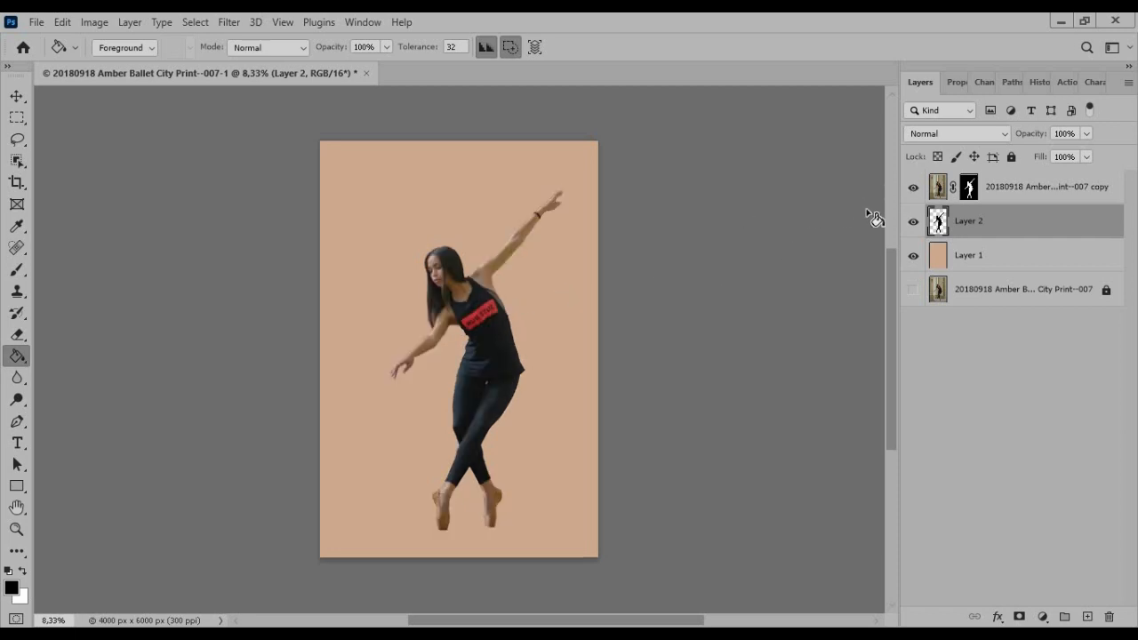
pyautogui.click(913, 189)
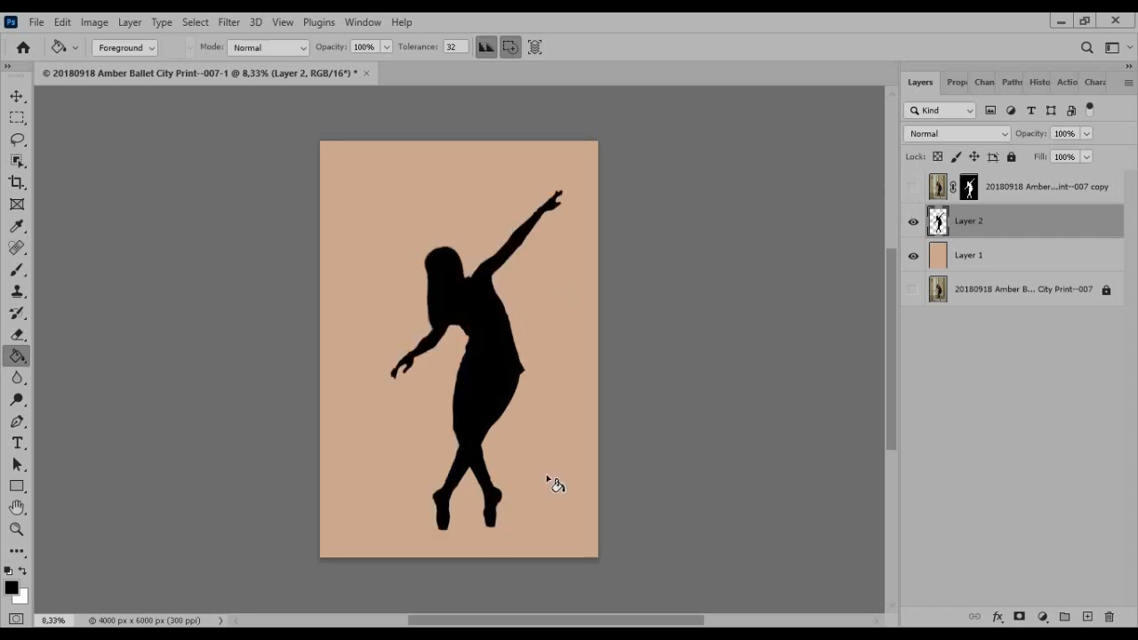
pyautogui.click(912, 189)
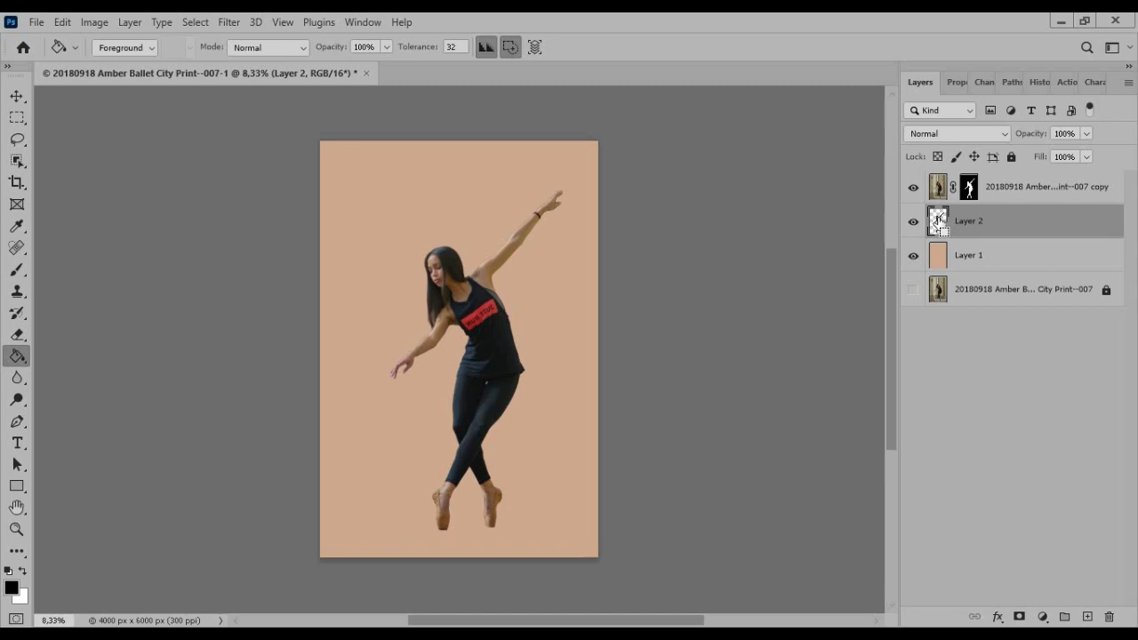
# Flip the silhouette downward from the feet with Free Transform, flattening it to about -10.5% height and skewing it about 65.9° as a cast shadow
pyautogui.hotkey('ctrl', 't')
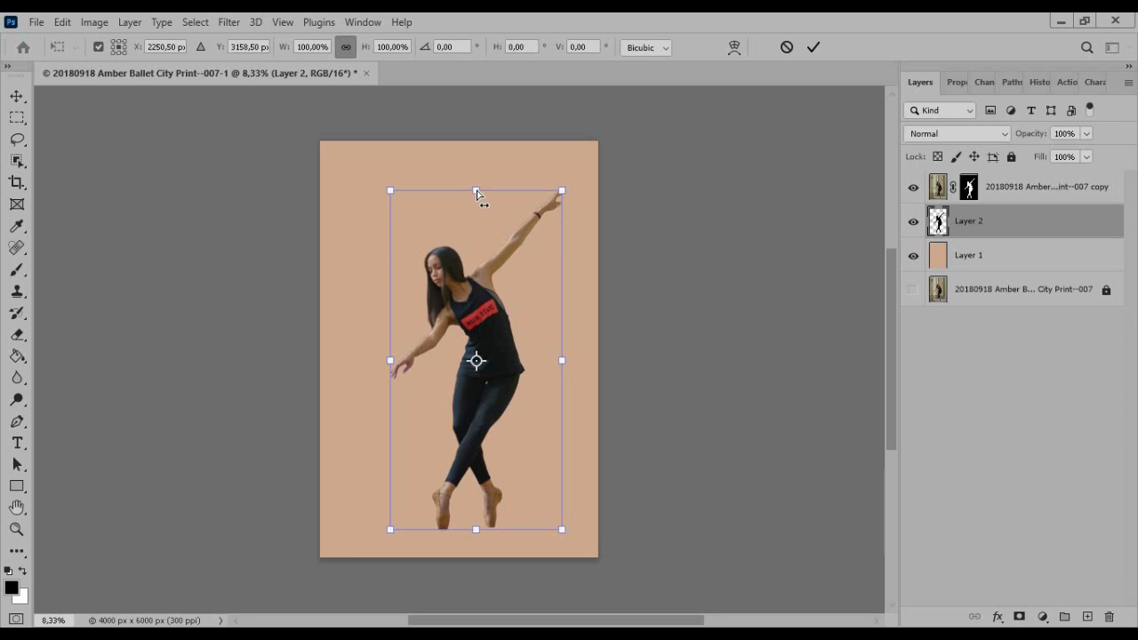
pyautogui.moveTo(476, 191); pyautogui.dragTo(530, 294)
pyautogui.moveTo(523, 407); pyautogui.dragTo(533, 563)
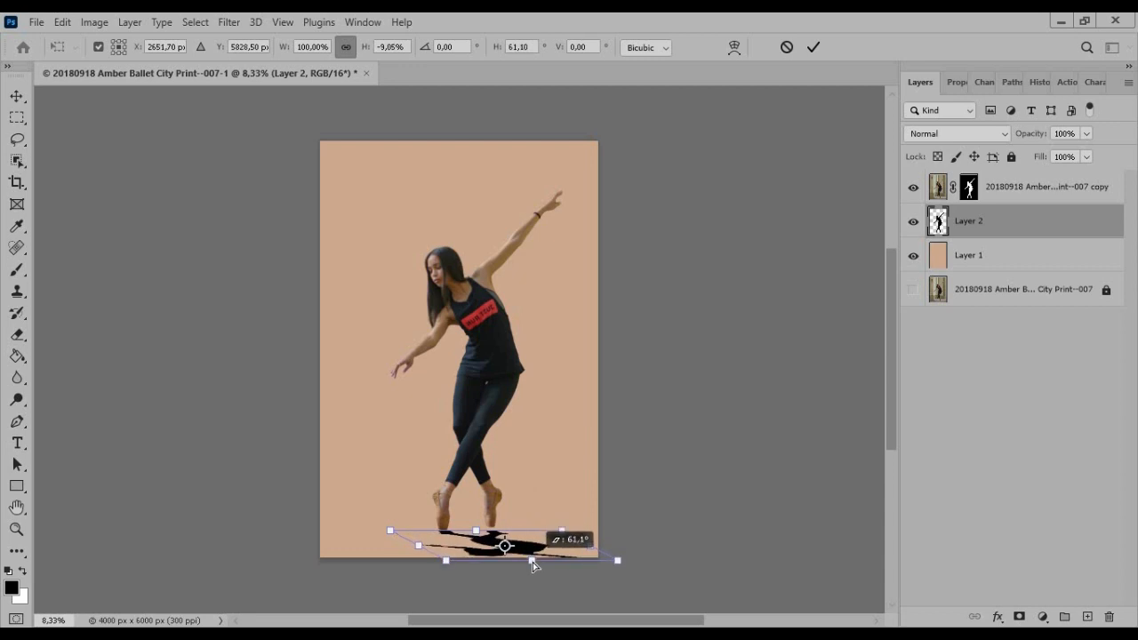
pyautogui.moveTo(533, 562); pyautogui.dragTo(558, 566)
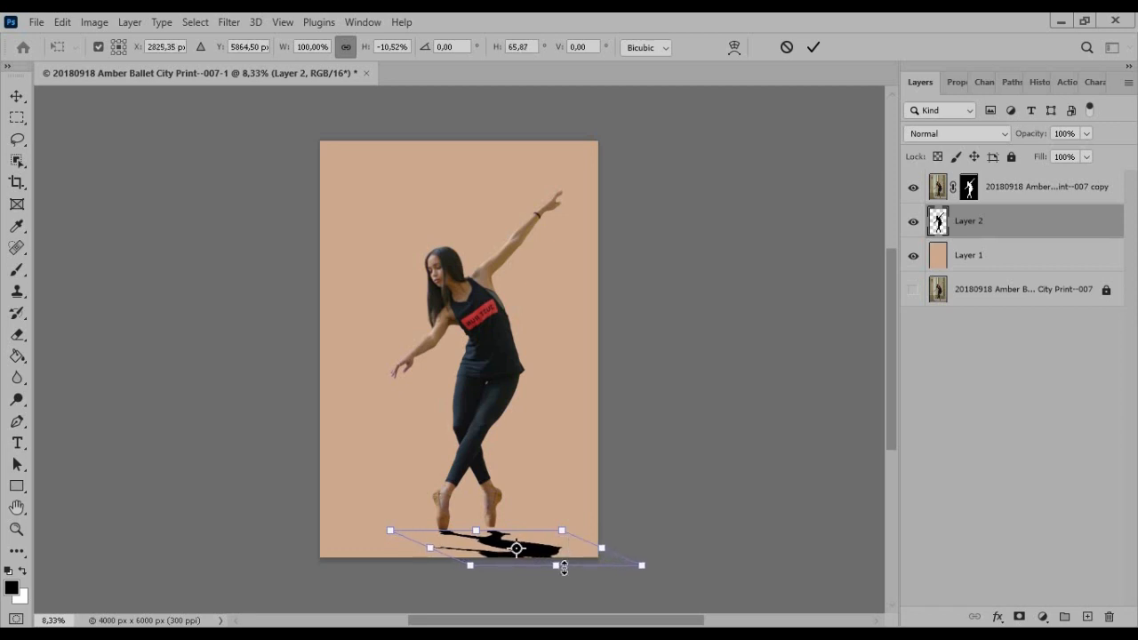
pyautogui.click(815, 53)
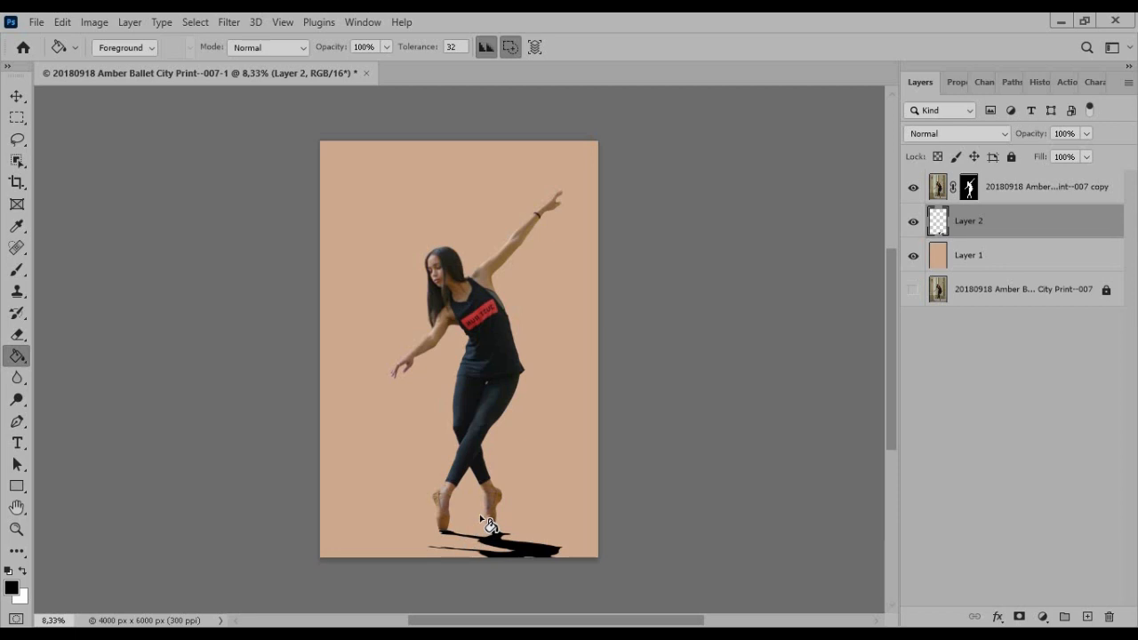
# Distort the shadow so it meets both feet, with about 101.7% width, 135.5% height, -3.3° rotation and -14.8° horizontal skew
pyautogui.hotkey('ctrl', 't')
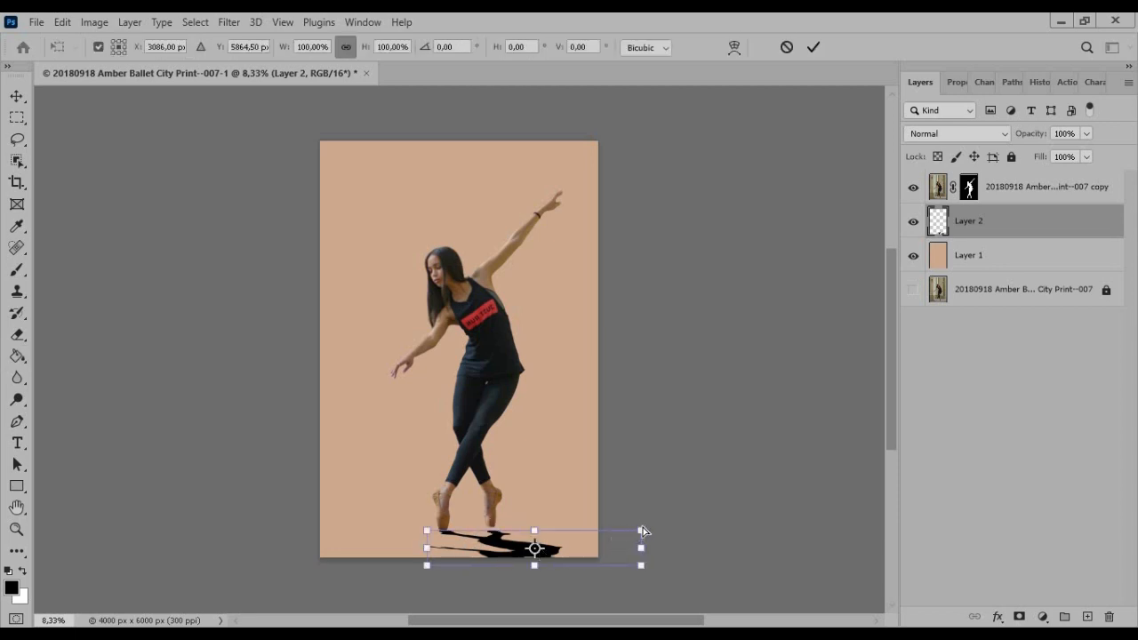
pyautogui.moveTo(643, 527); pyautogui.dragTo(644, 518)
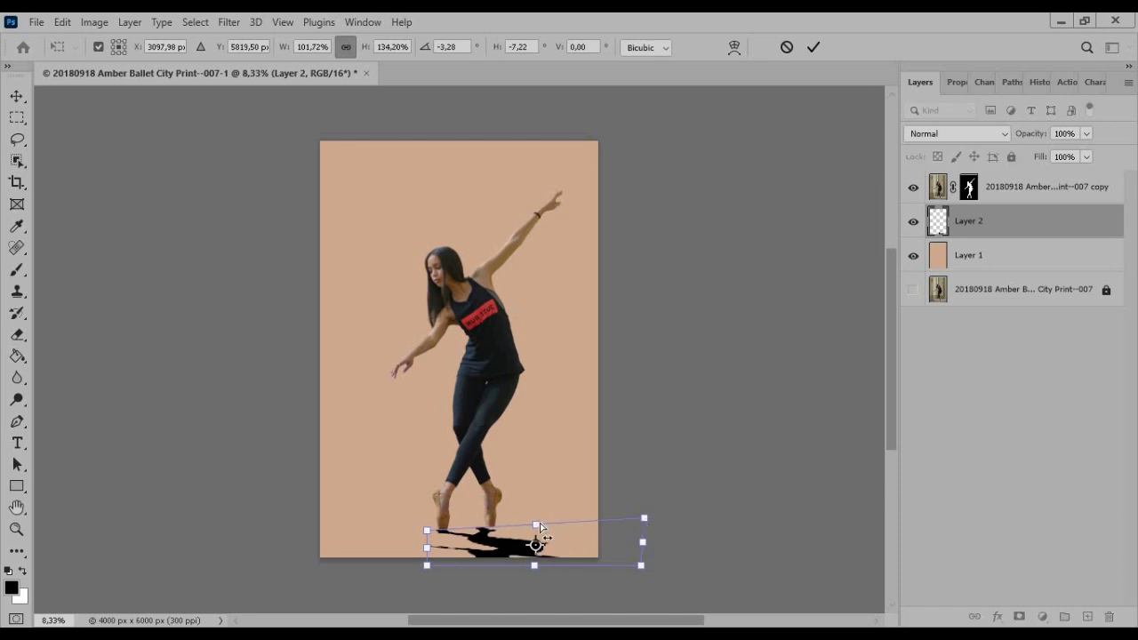
pyautogui.moveTo(539, 526); pyautogui.dragTo(545, 527)
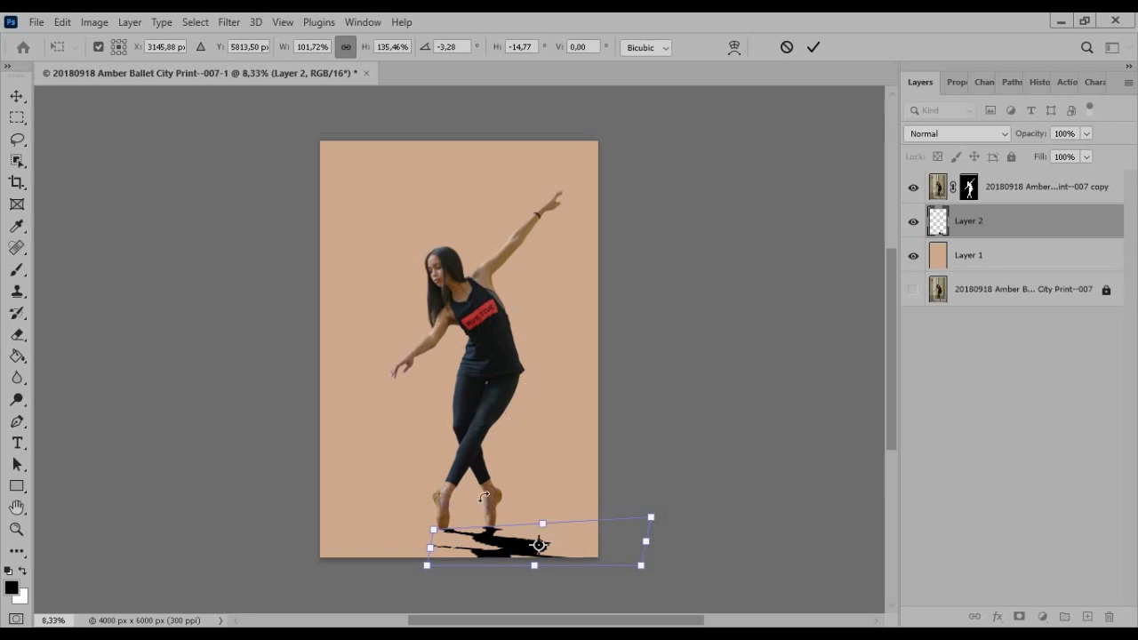
pyautogui.scroll(3, 441, 569)
pyautogui.scroll(1, 441, 587)
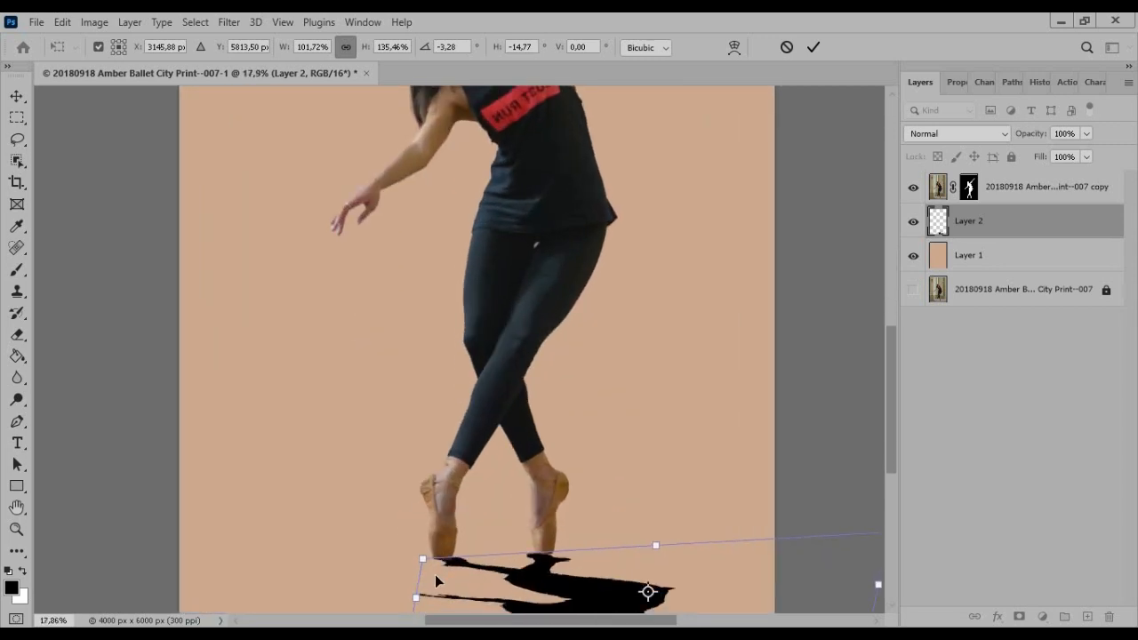
pyautogui.click(816, 48)
pyautogui.press('g')
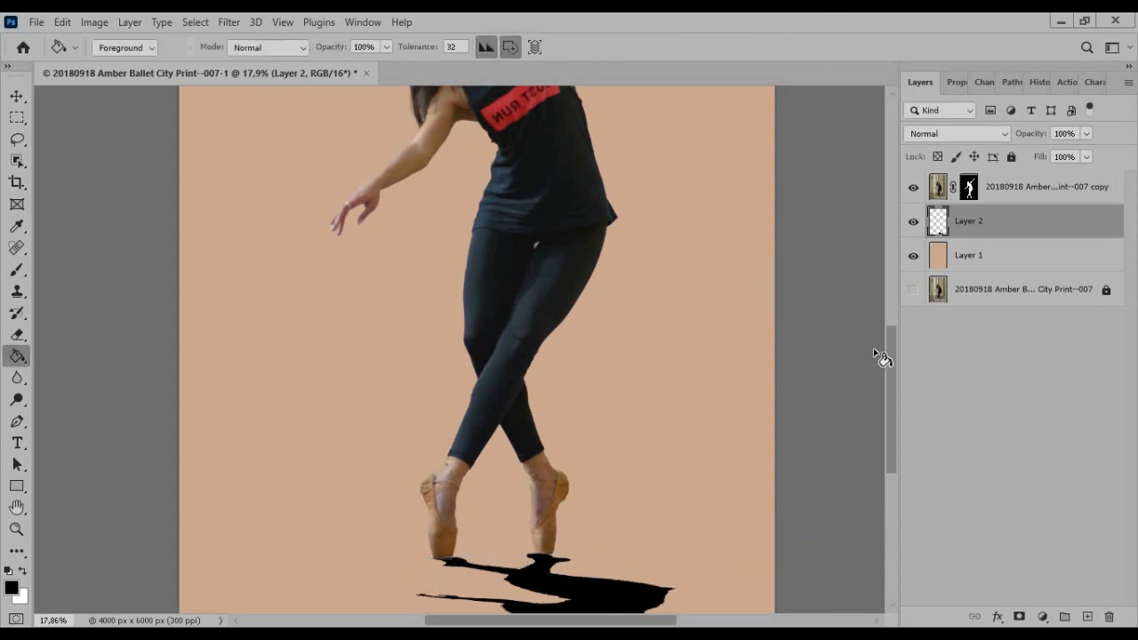
pyautogui.scroll(-2, 888, 372)
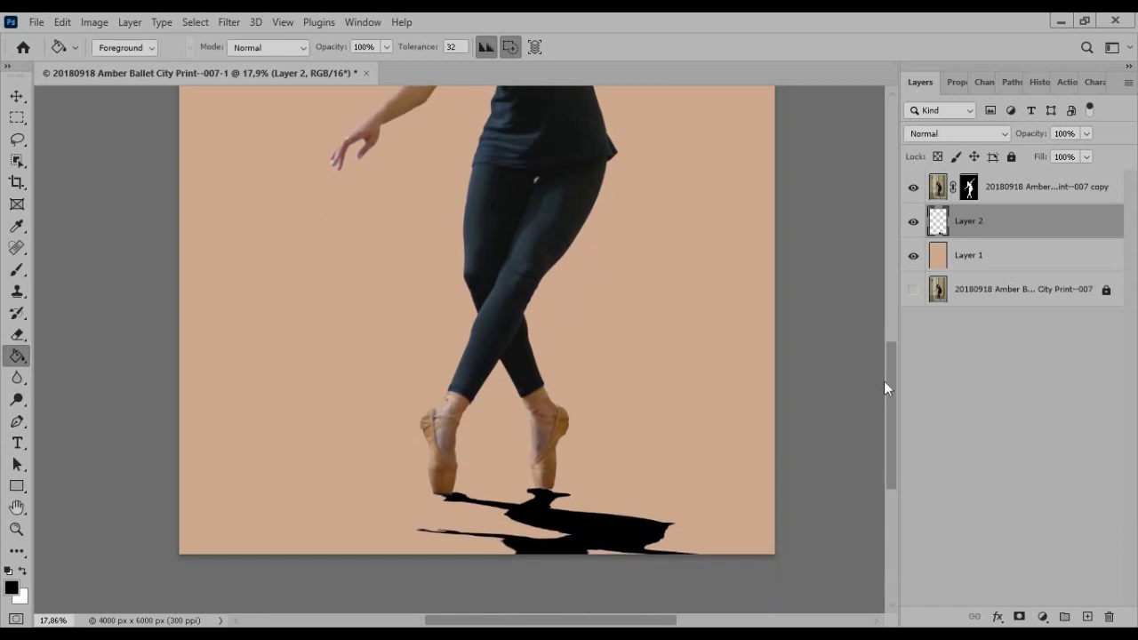
pyautogui.scroll(1, 627, 389)
pyautogui.scroll(-4, 627, 391)
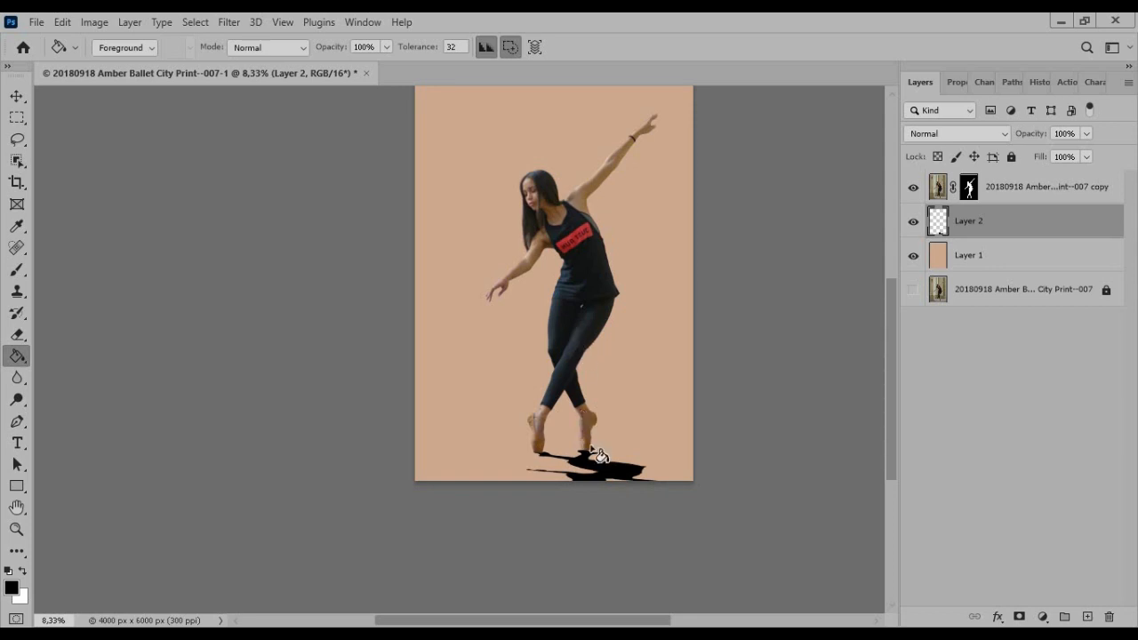
# Soften the cast shadow on Layer 2 with a Gaussian Blur of 12.5 pixels radius
pyautogui.click(231, 22)
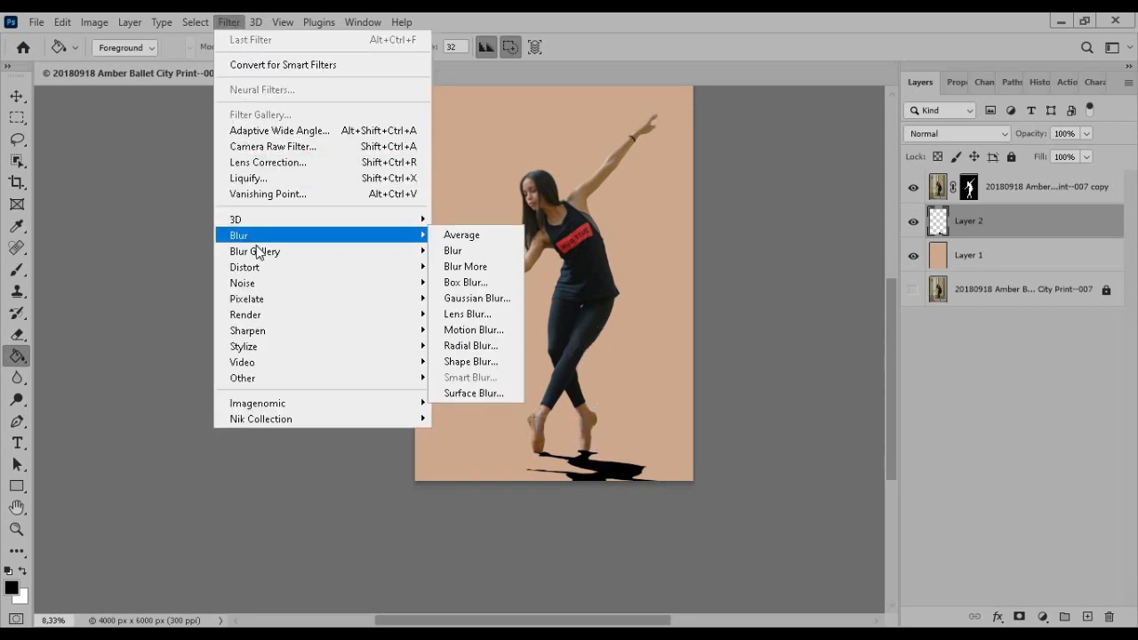
pyautogui.moveTo(261, 234)
pyautogui.click(463, 307)
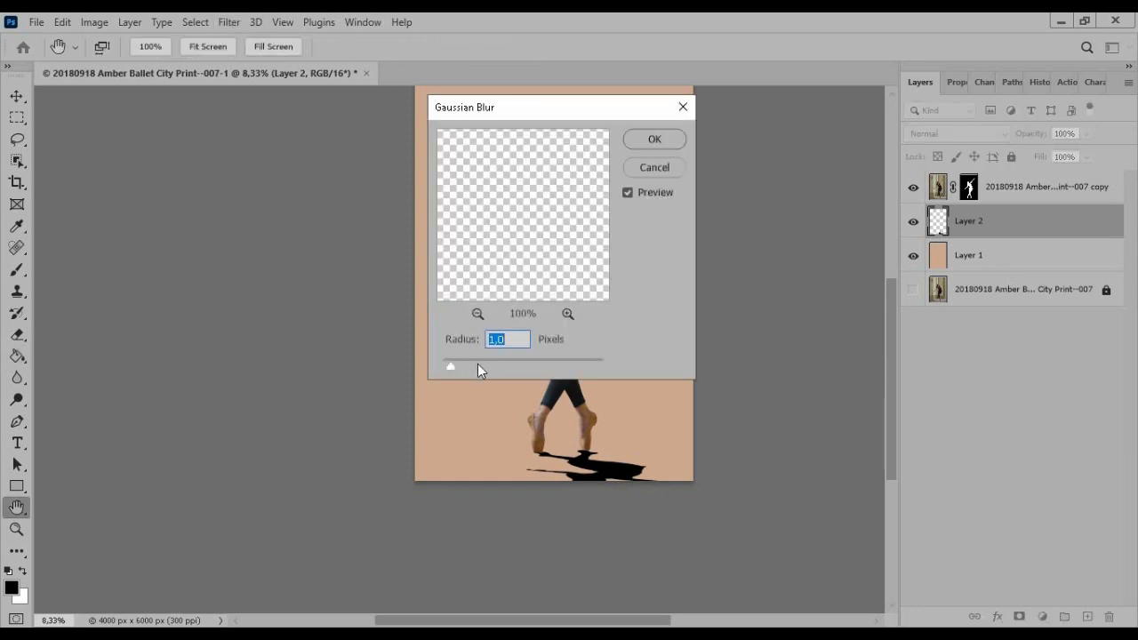
pyautogui.click(498, 360)
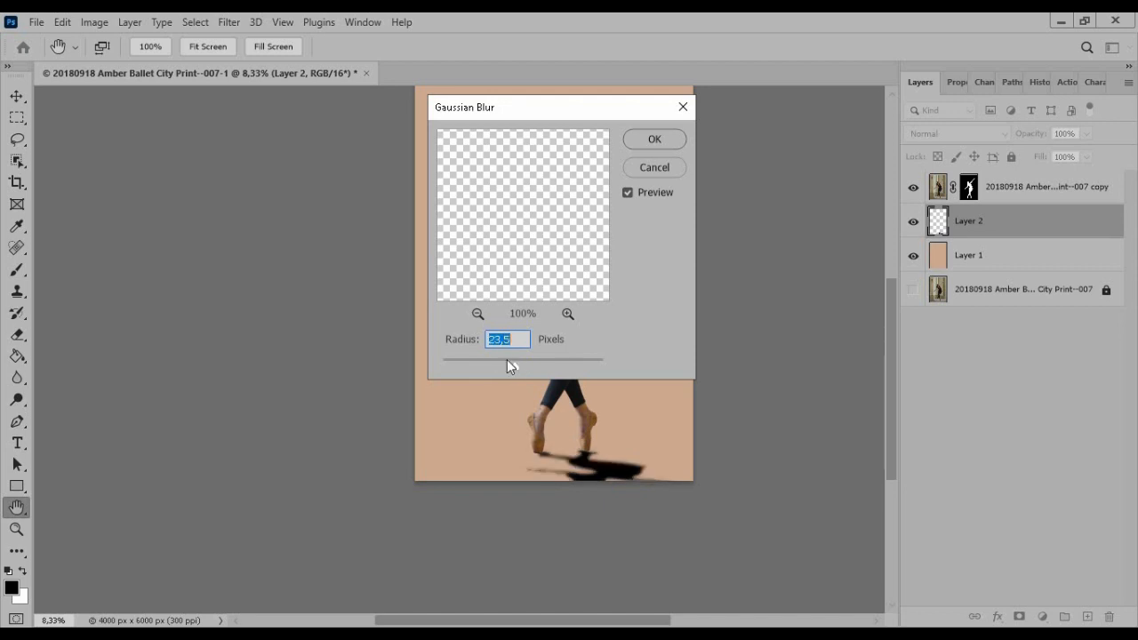
pyautogui.moveTo(506, 359); pyautogui.dragTo(510, 357)
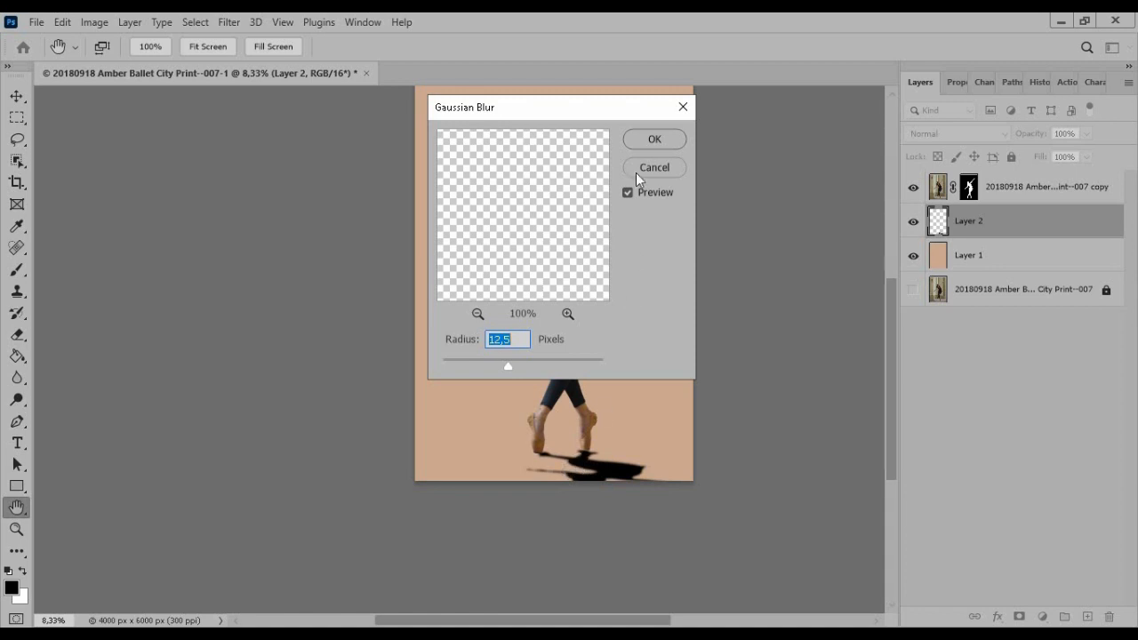
pyautogui.click(652, 140)
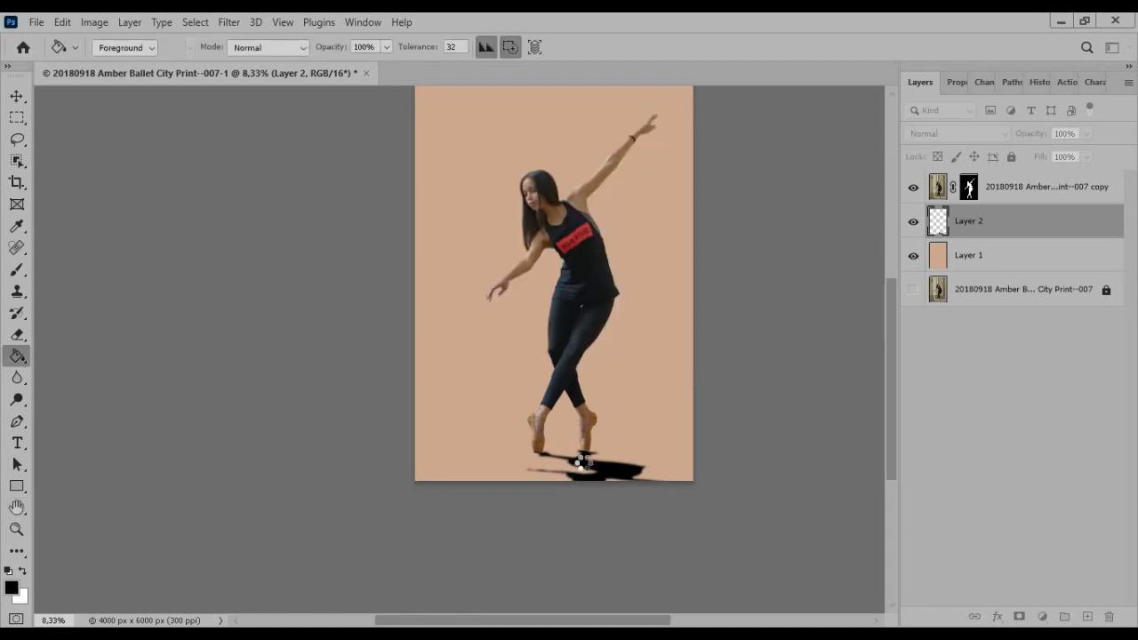
# Add a new layer above the shadow layer and make thin elliptical selections under the tips of both ballet shoes
pyautogui.scroll(3, 571, 500)
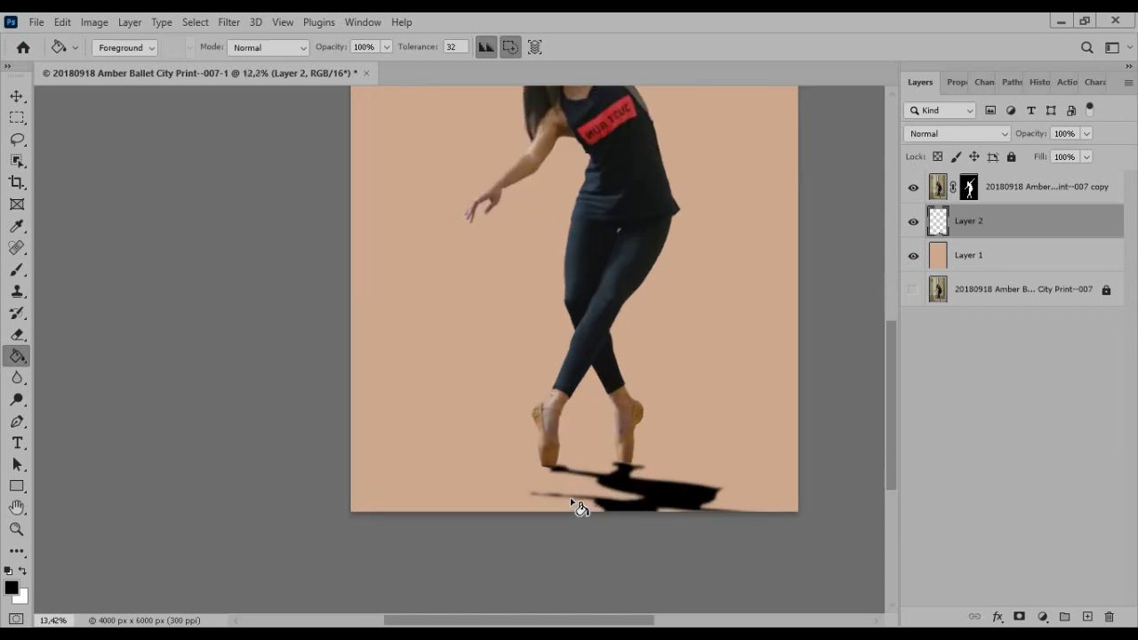
pyautogui.scroll(3, 571, 501)
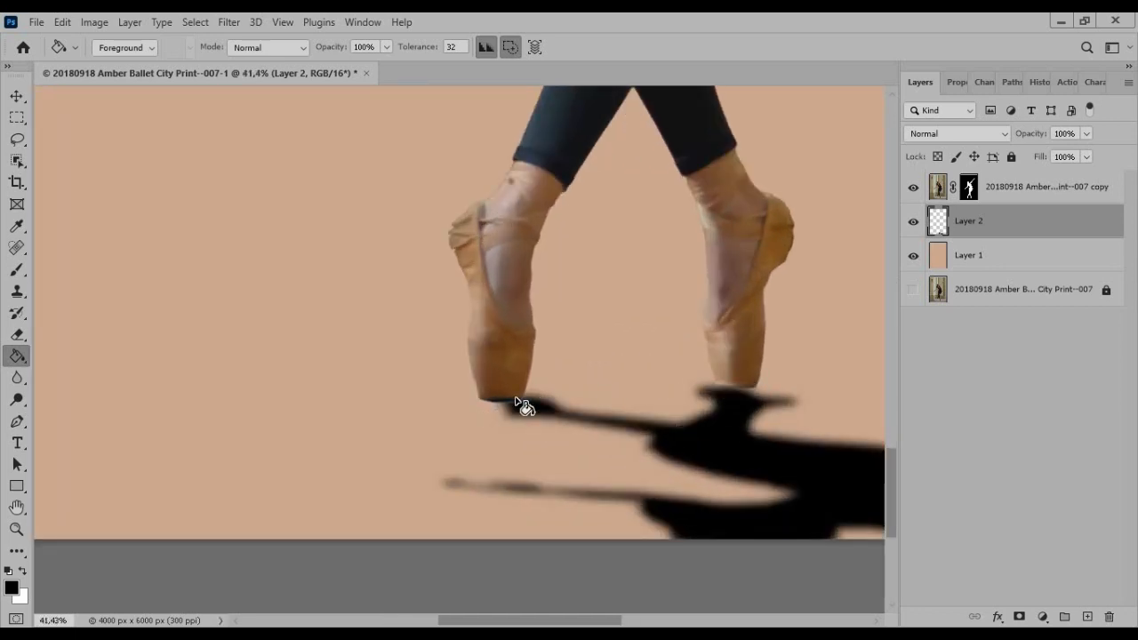
pyautogui.click(1086, 616)
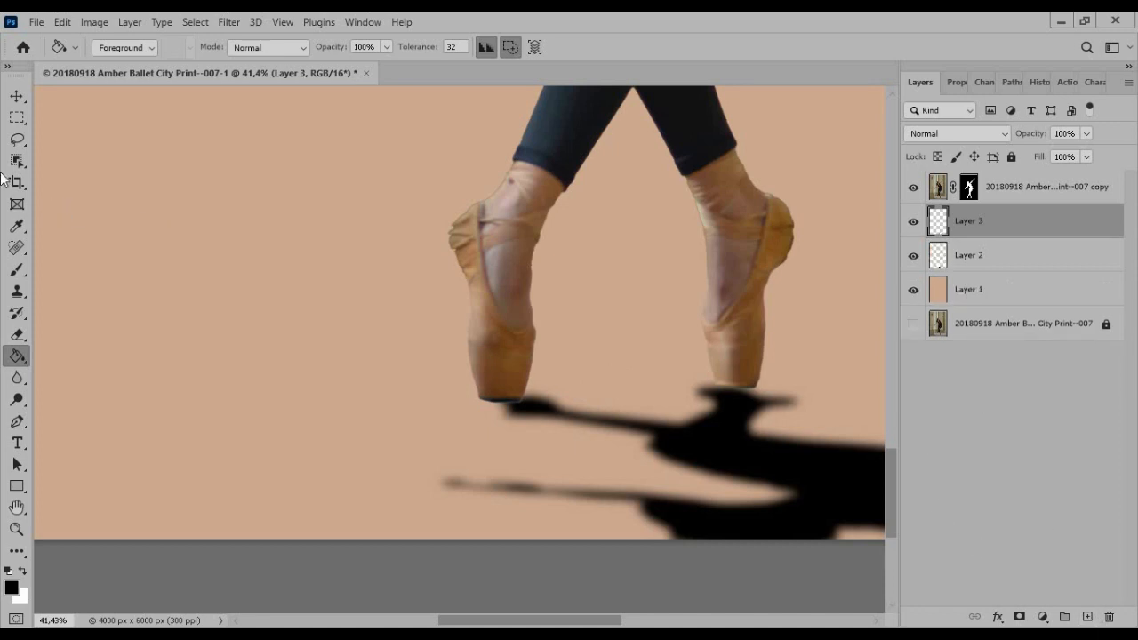
pyautogui.click(16, 117)
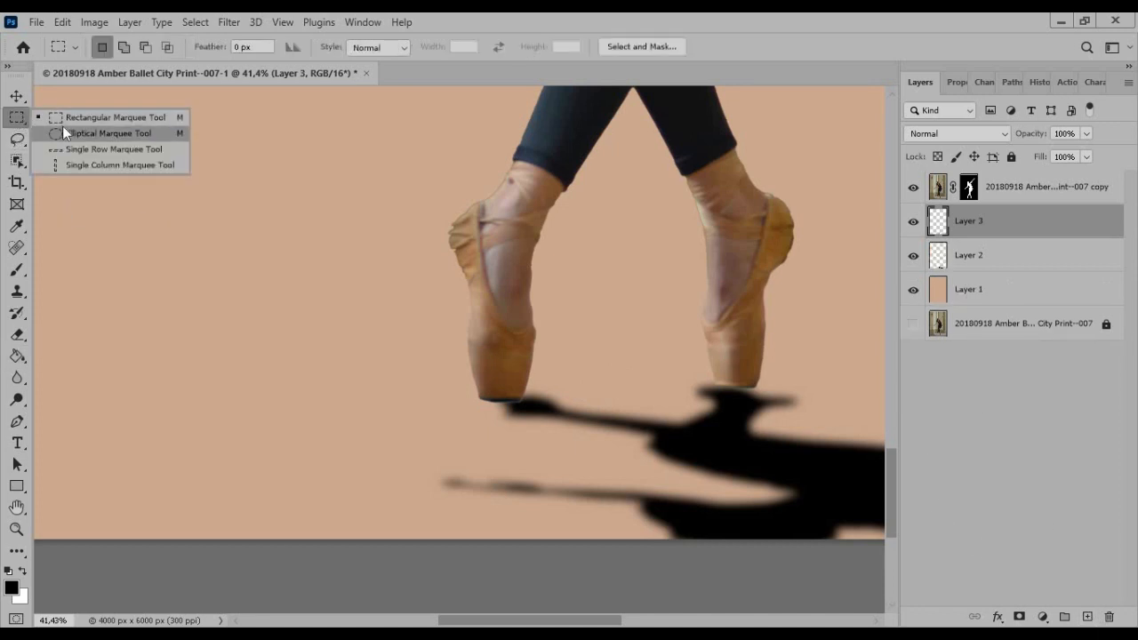
pyautogui.click(63, 132)
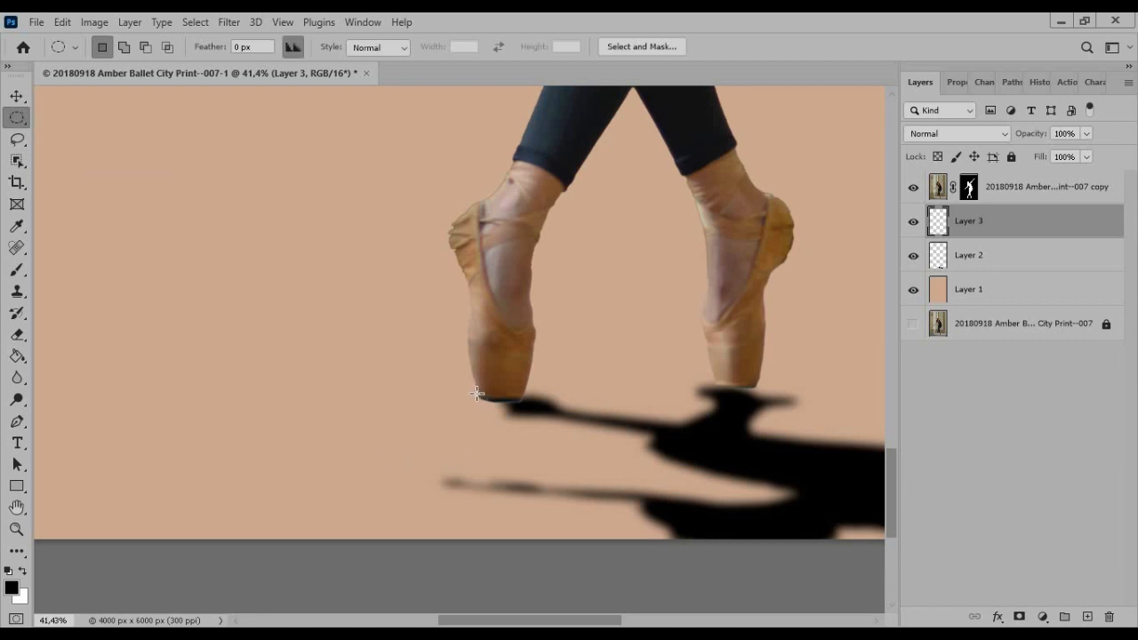
pyautogui.moveTo(477, 394); pyautogui.dragTo(536, 405)
pyautogui.press('space')
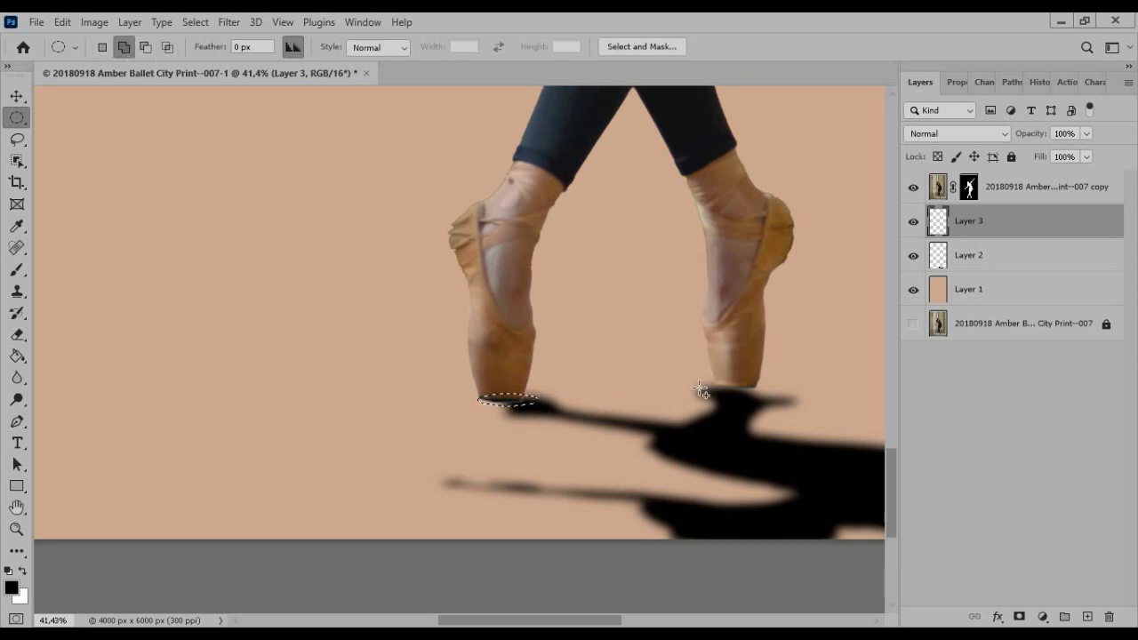
pyautogui.moveTo(716, 380); pyautogui.dragTo(772, 400)
# Paint both elliptical selections under the shoes black on Layer 3 with an 80 px brush
pyautogui.press('b')
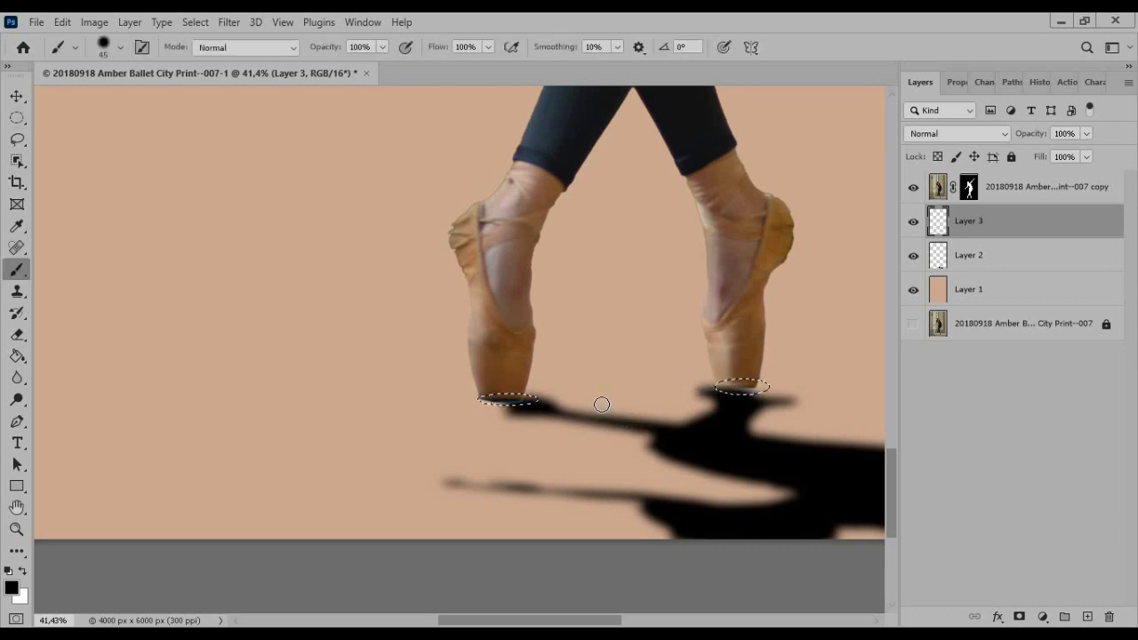
pyautogui.press(']')
pyautogui.press(']')
pyautogui.press(']')
pyautogui.press(']')
pyautogui.moveTo(487, 397); pyautogui.dragTo(558, 400)
pyautogui.moveTo(700, 389); pyautogui.dragTo(782, 385)
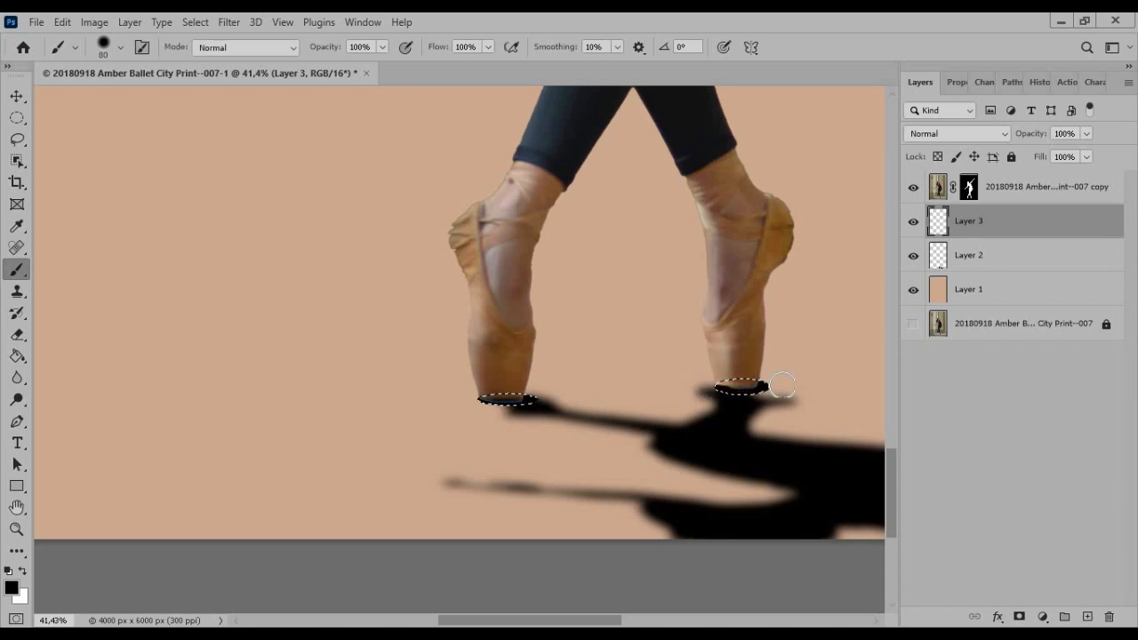
# Deselect the ellipses and soften the painted contact shadows by reapplying the last Gaussian Blur
pyautogui.hotkey('ctrl', 'd')
pyautogui.click(231, 22)
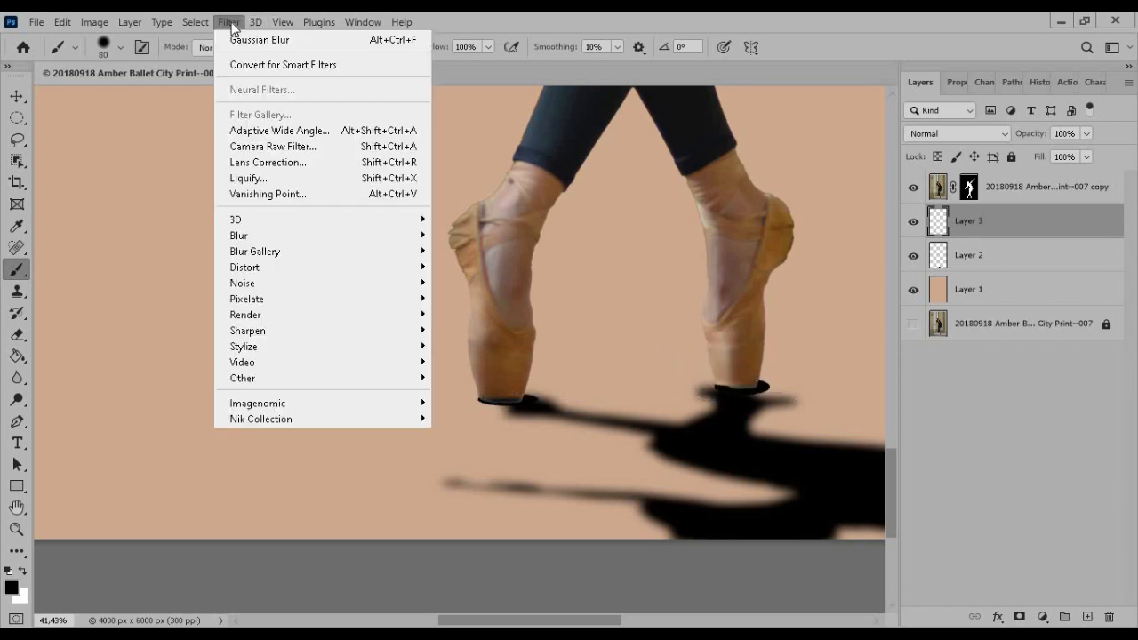
pyautogui.click(234, 37)
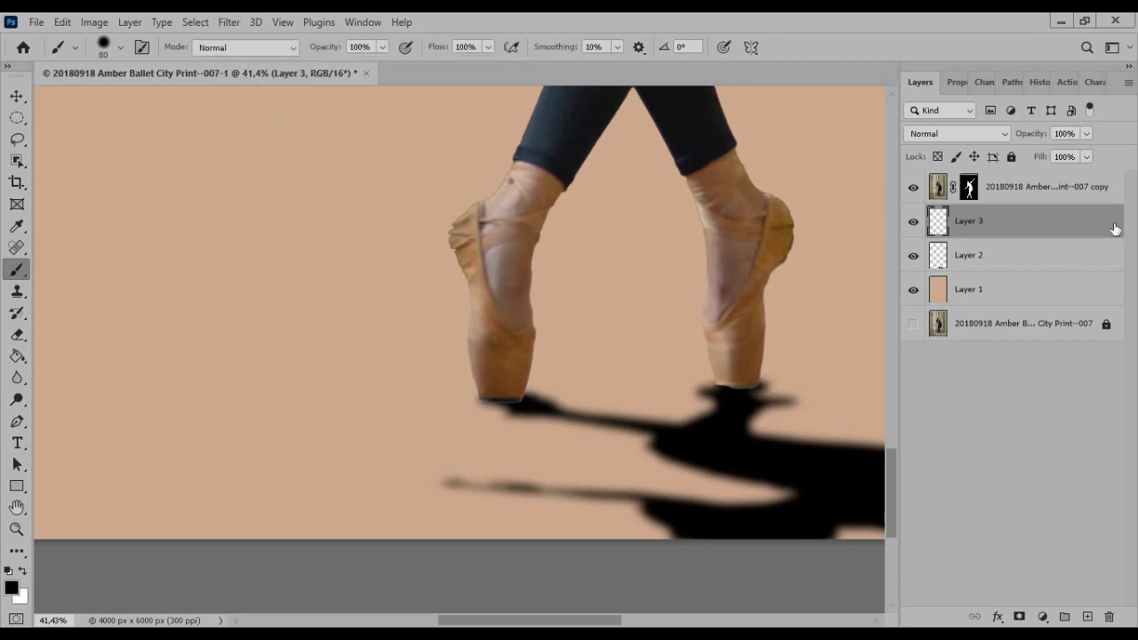
# Lower the opacity of the cast shadow on Layer 2 to 77%
pyautogui.click(999, 256)
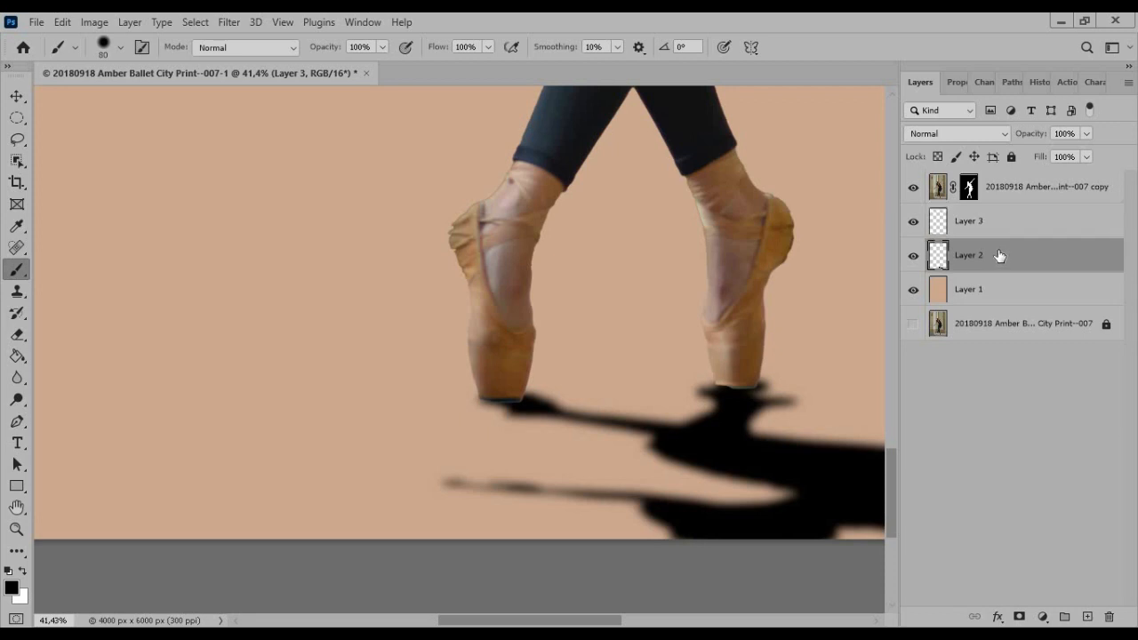
pyautogui.click(1087, 134)
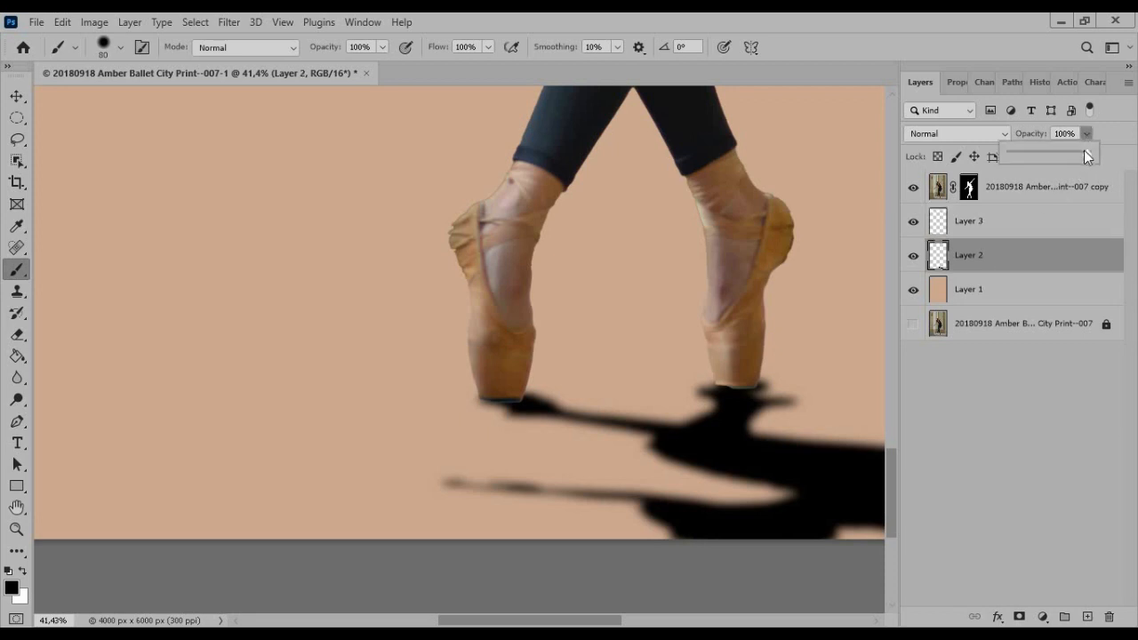
pyautogui.moveTo(1083, 151); pyautogui.dragTo(999, 160)
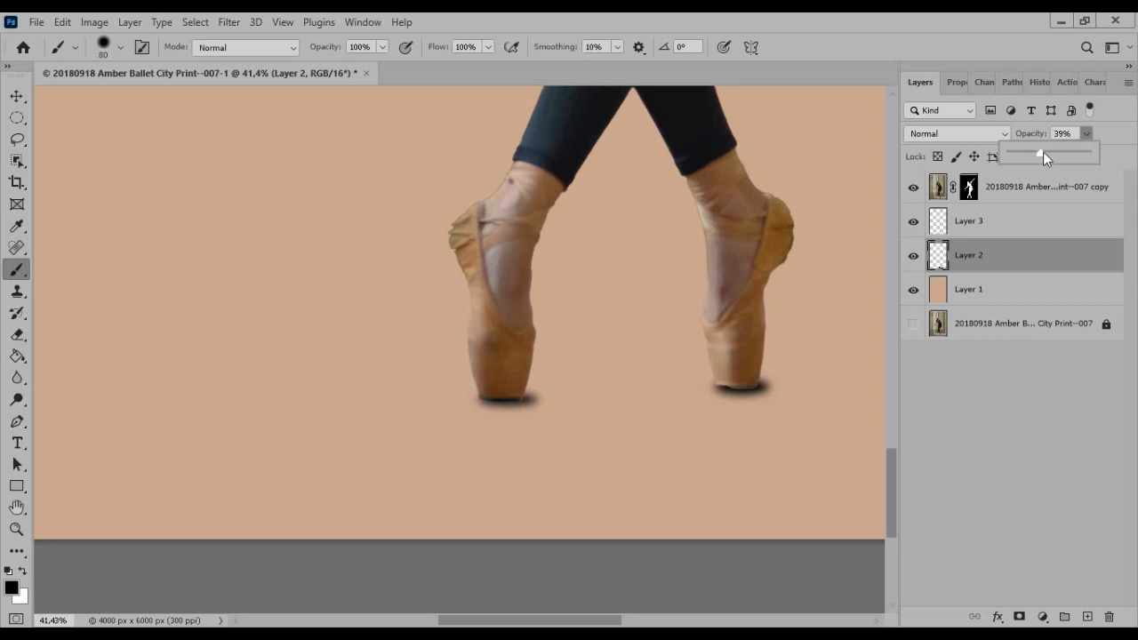
pyautogui.moveTo(1051, 145); pyautogui.dragTo(1053, 145)
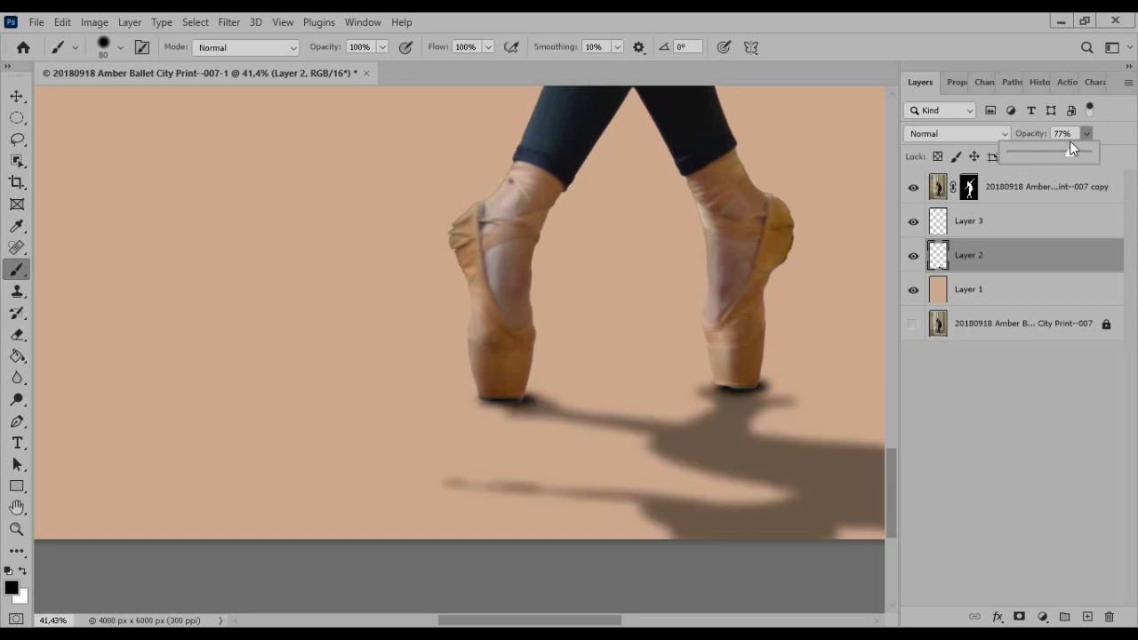
pyautogui.moveTo(1070, 140); pyautogui.dragTo(1074, 141)
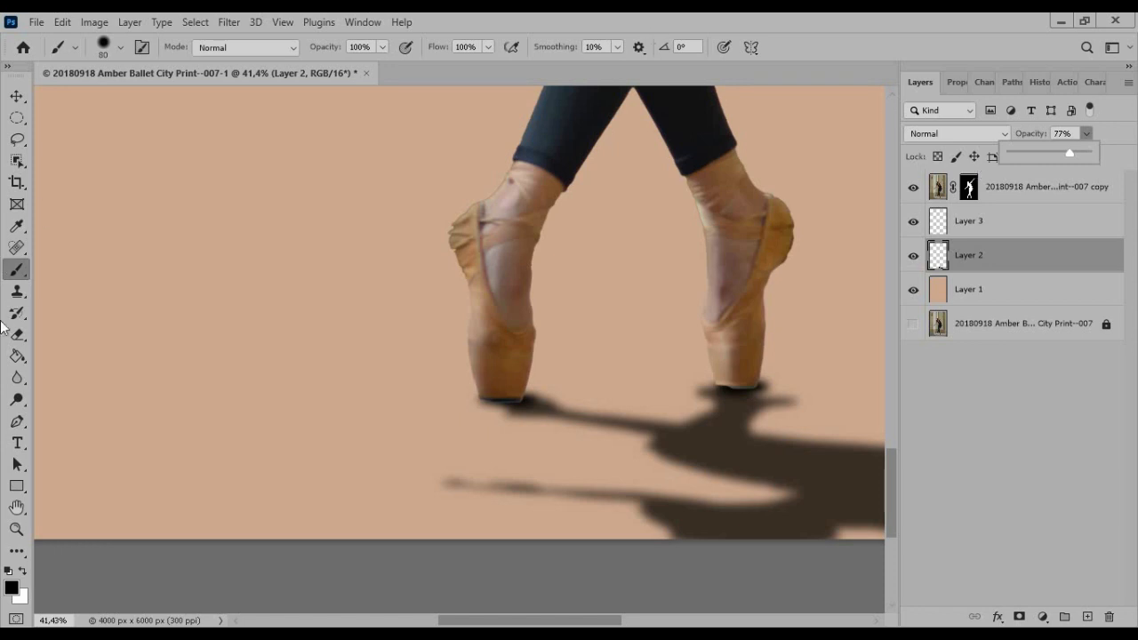
# Select the layer mask of the cut-out dancer layer
pyautogui.click(17, 529)
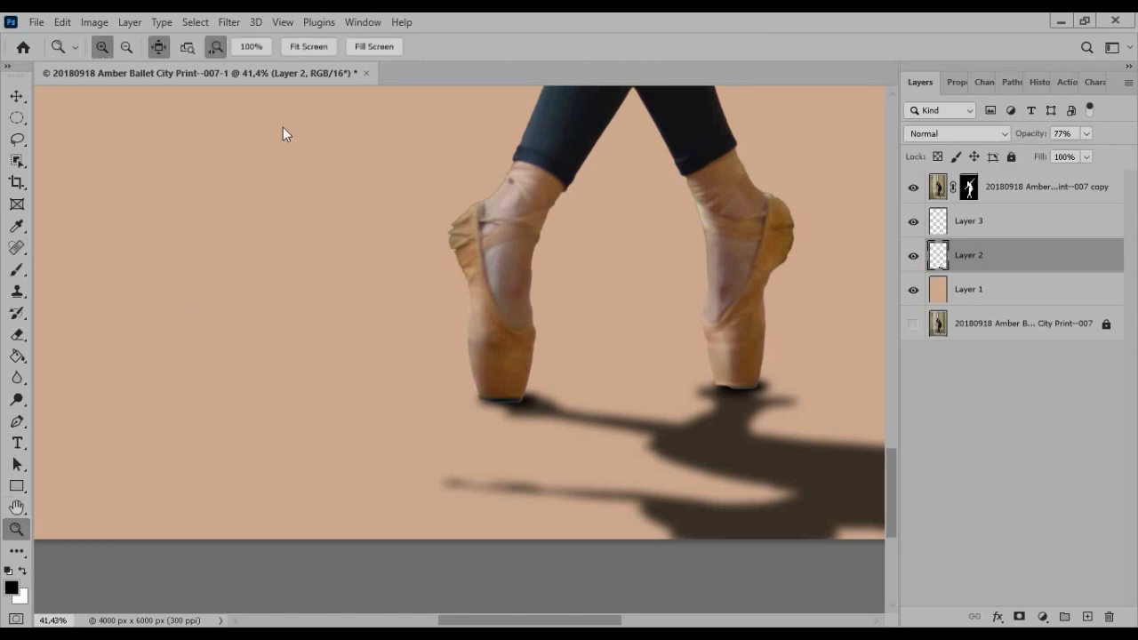
pyautogui.click(317, 47)
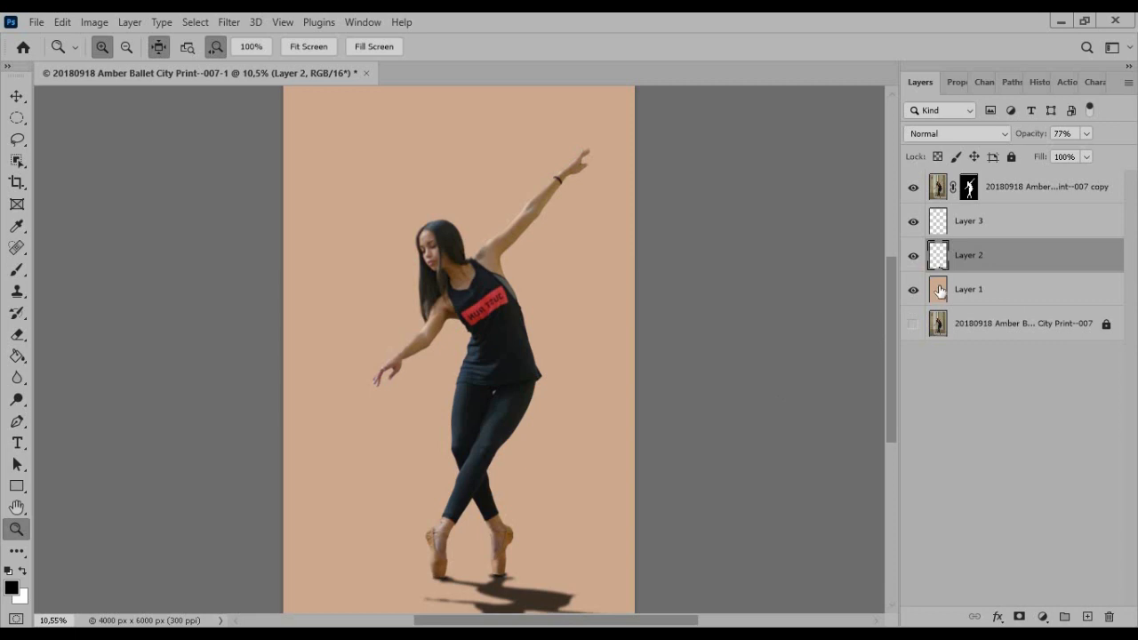
pyautogui.click(967, 186)
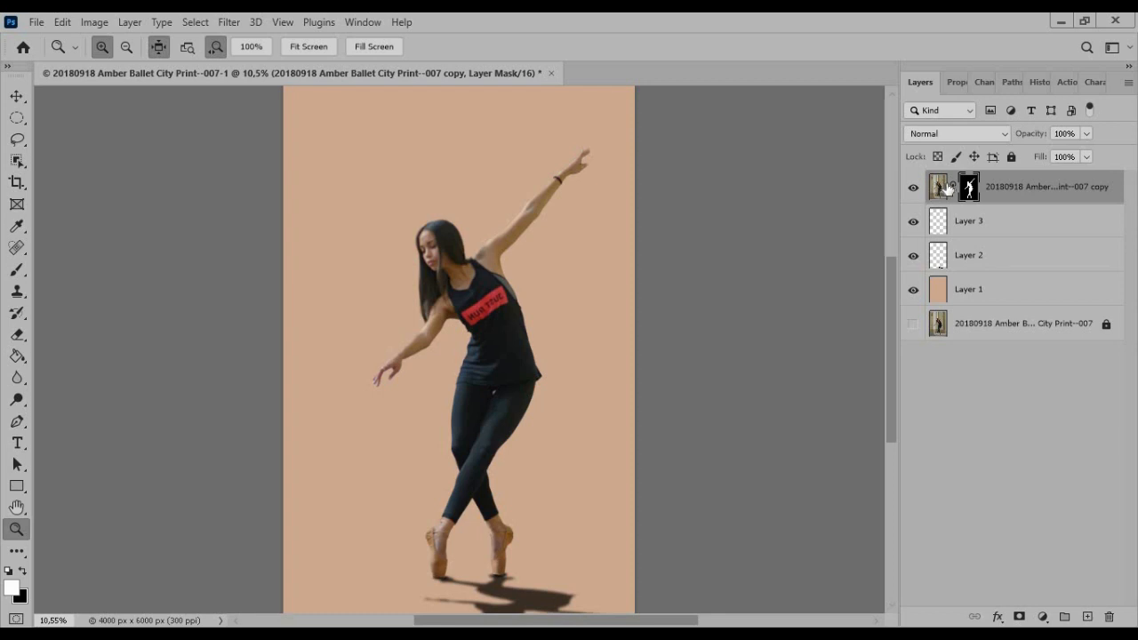